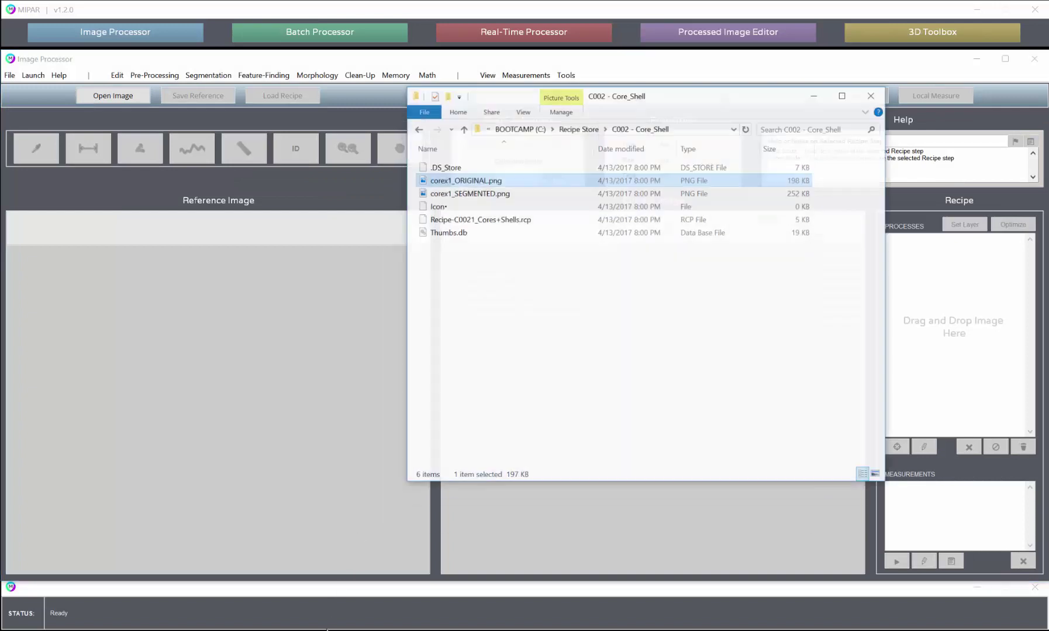
- Drag corex1_ORIGINAL.png from File Explorer into the Image Processor to open it
{"action": "left_click_drag", "start_coordinate": [708, 95], "coordinate": [546, 113]}
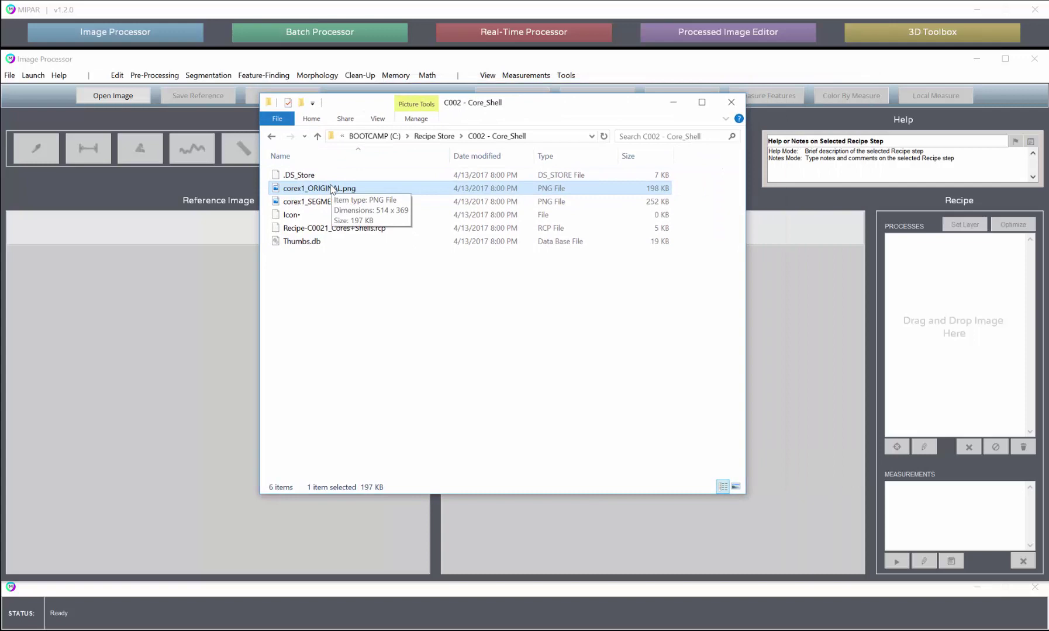
{"action": "left_click_drag", "start_coordinate": [328, 190], "coordinate": [929, 281]}
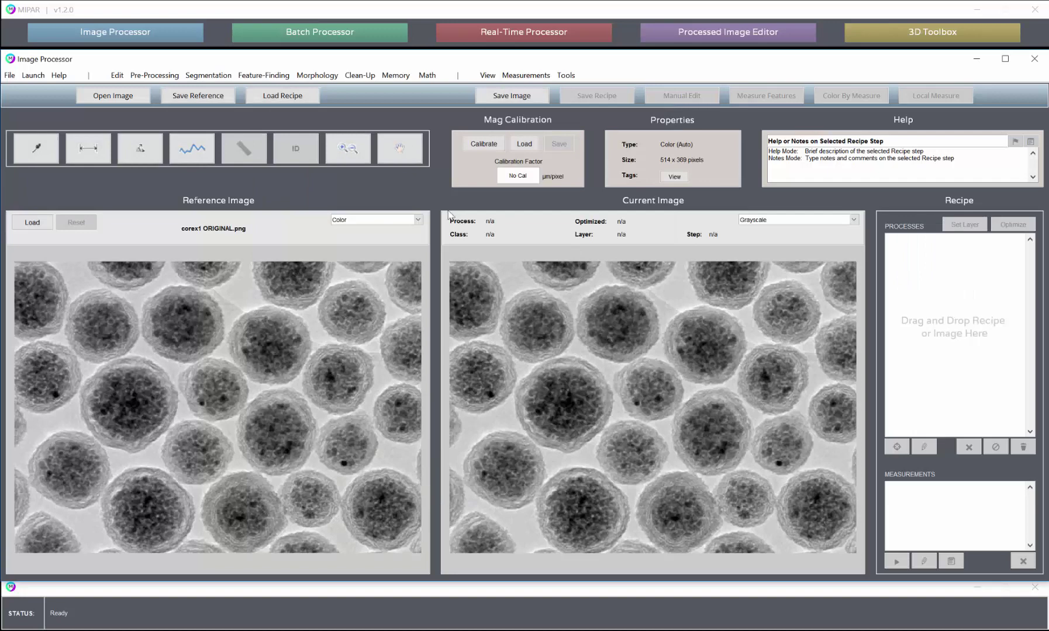
{"action": "left_click", "coordinate": [296, 99]}
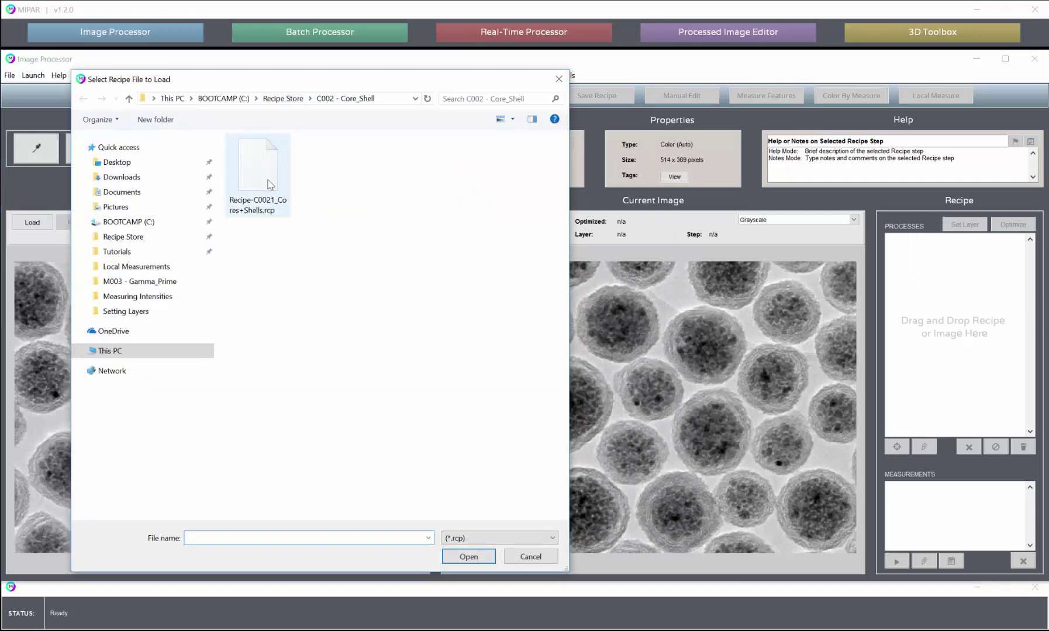
{"action": "double_click", "coordinate": [270, 184]}
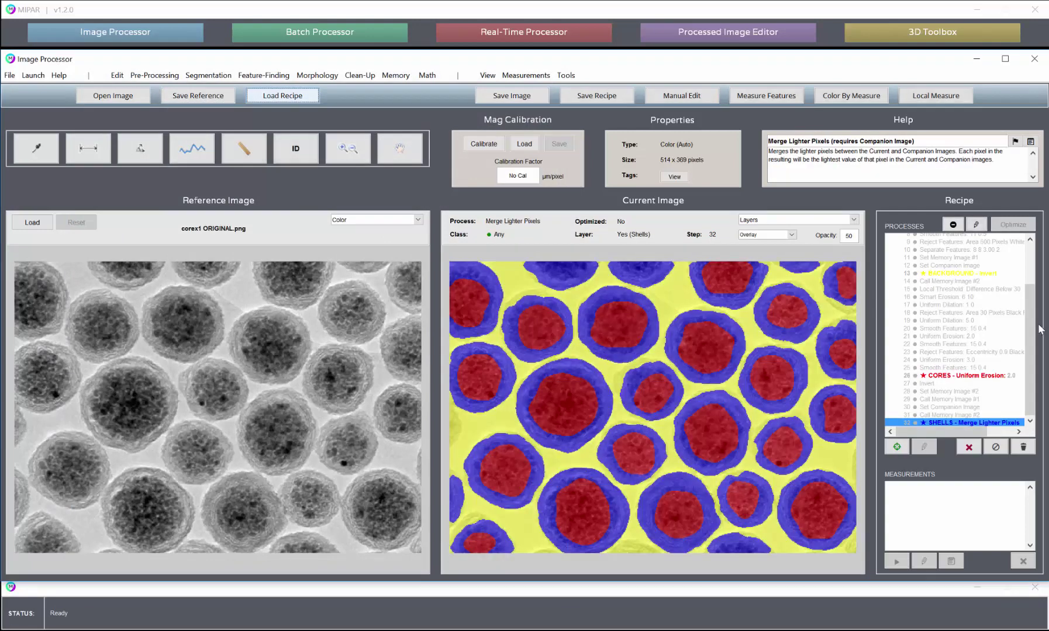
{"action": "scroll", "coordinate": [1028, 308], "scroll_direction": "up", "scroll_amount": 1}
{"action": "scroll", "coordinate": [1028, 308], "scroll_direction": "up", "scroll_amount": 2}
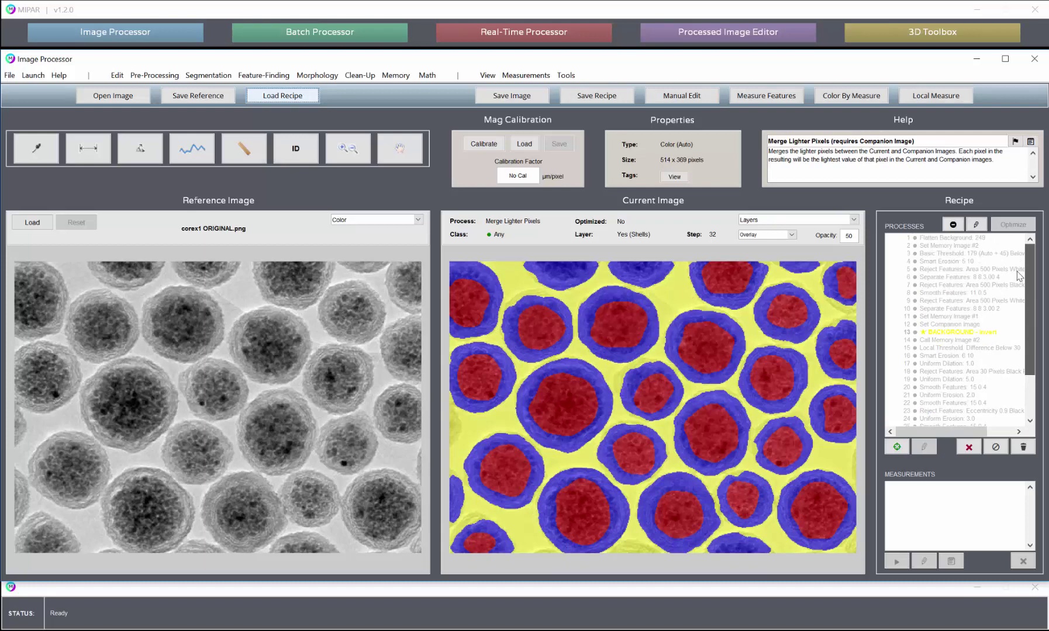
{"action": "scroll", "coordinate": [1017, 287], "scroll_direction": "down", "scroll_amount": 2}
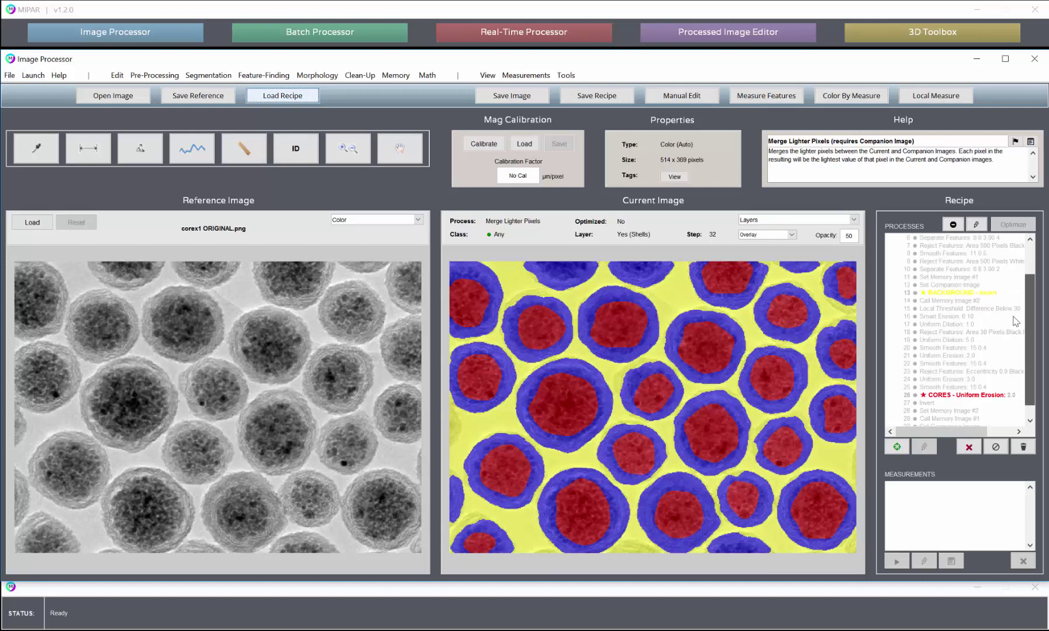
{"action": "scroll", "coordinate": [1014, 331], "scroll_direction": "down", "scroll_amount": 1}
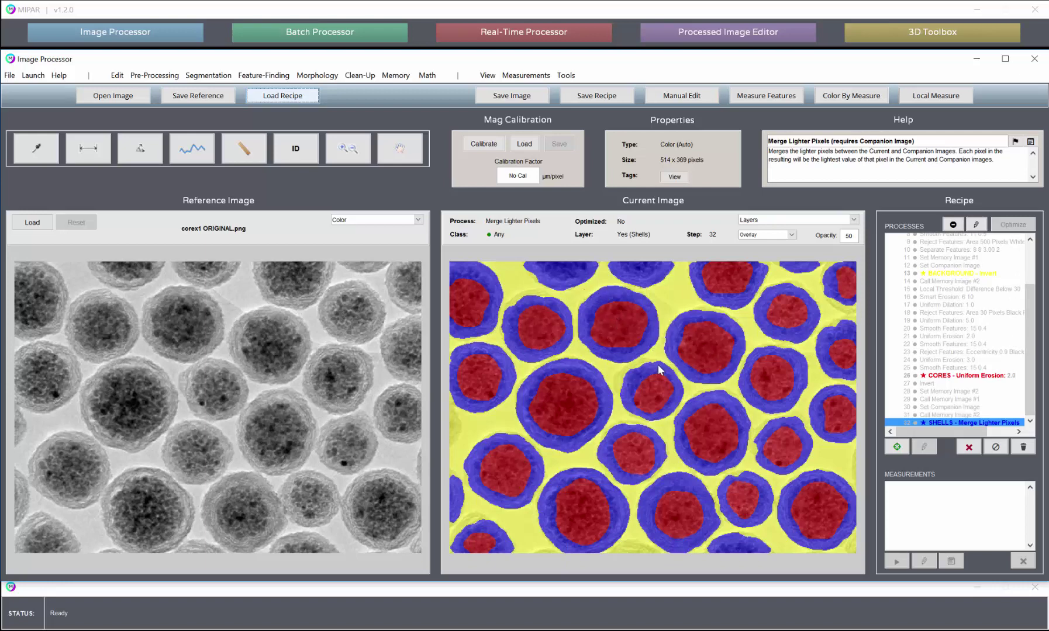
{"action": "left_click", "coordinate": [1023, 446]}
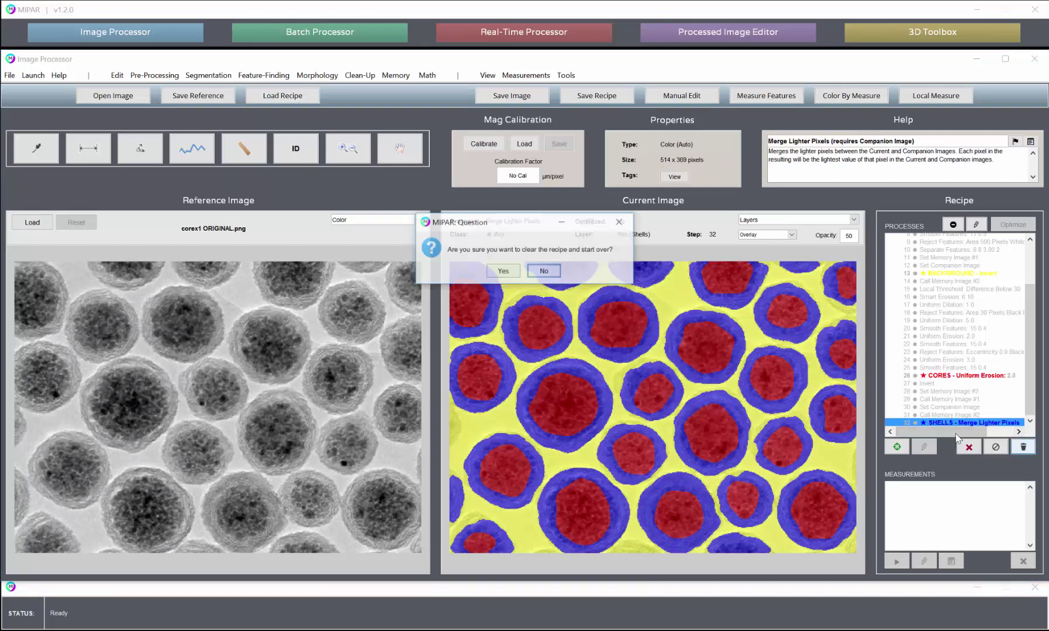
{"action": "left_click", "coordinate": [508, 272]}
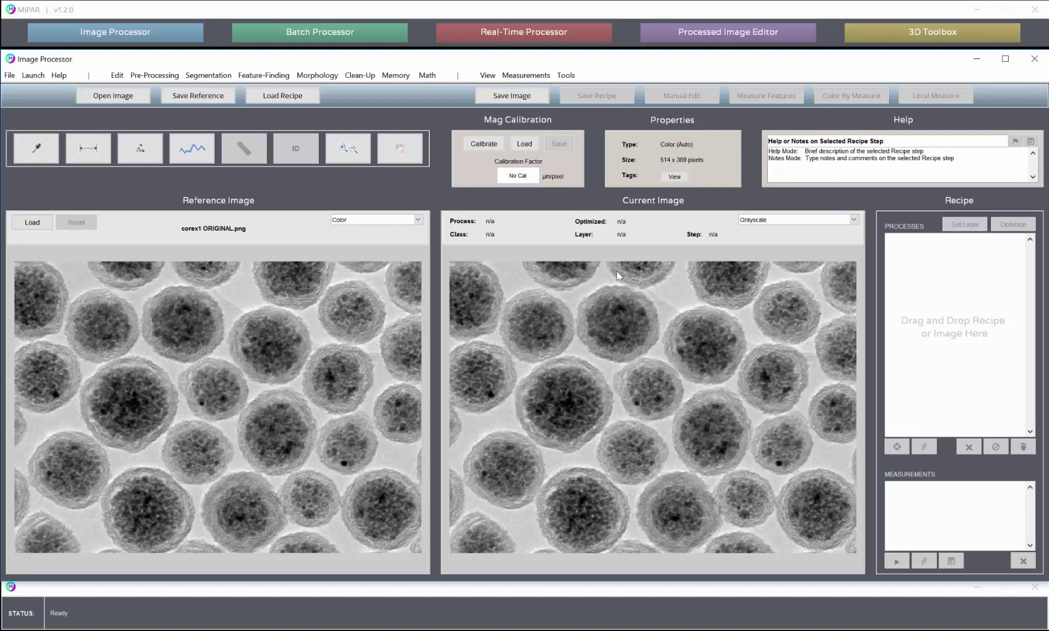
{"action": "left_click", "coordinate": [204, 79]}
{"action": "left_click", "coordinate": [203, 76]}
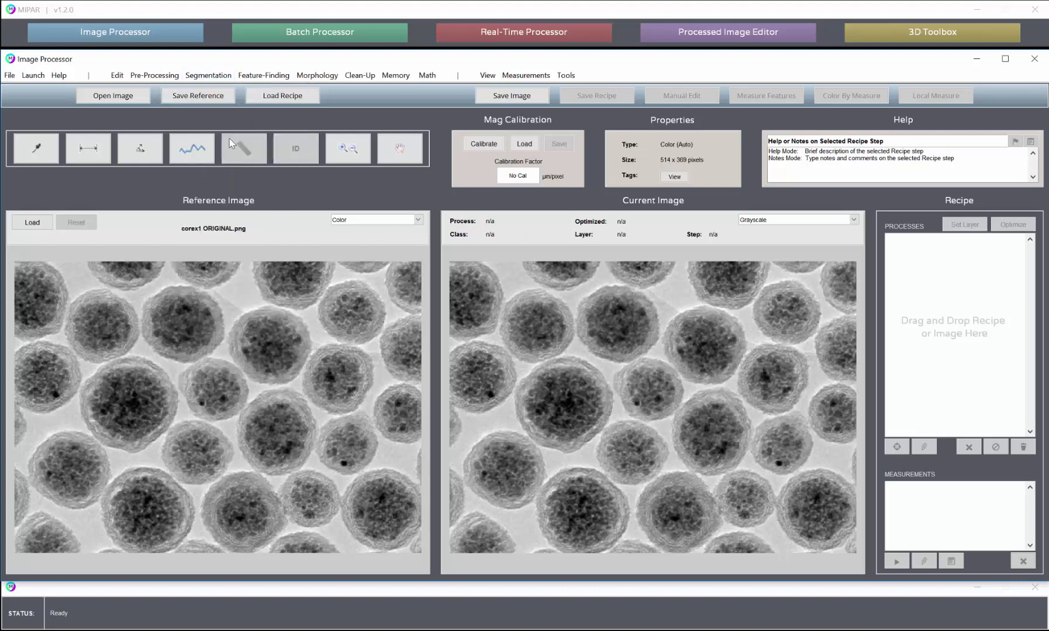
{"action": "left_click", "coordinate": [202, 76]}
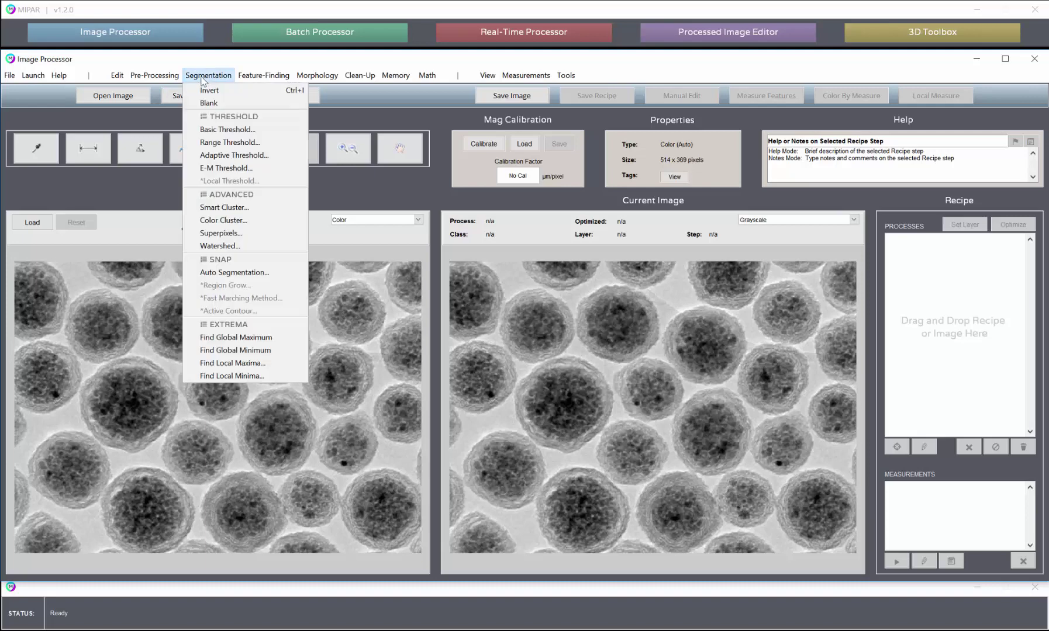
{"action": "left_click", "coordinate": [234, 210]}
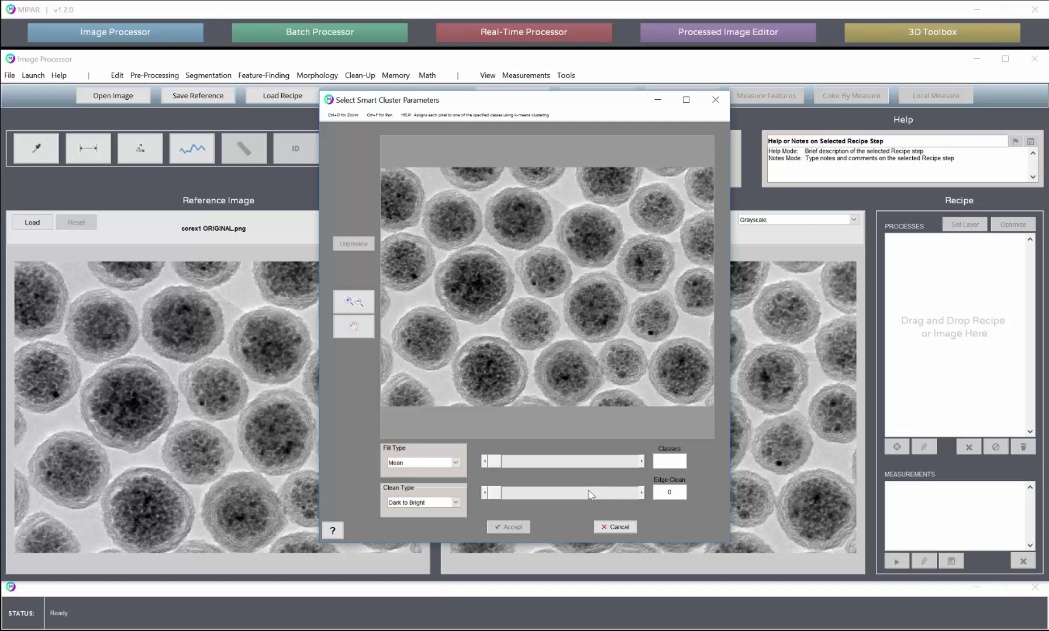
{"action": "left_click", "coordinate": [434, 463]}
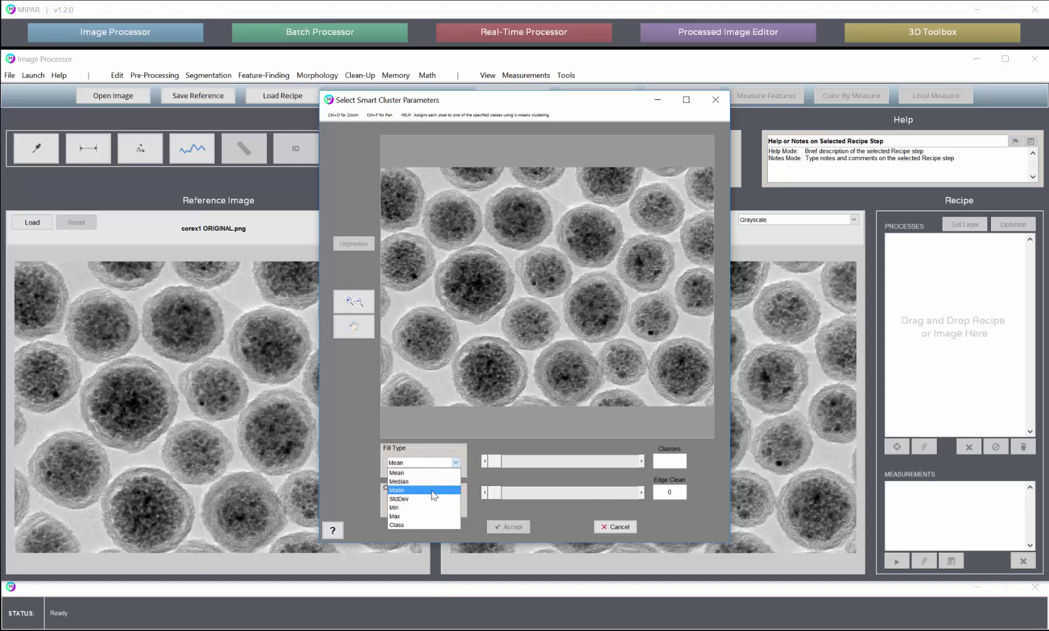
{"action": "left_click", "coordinate": [465, 449]}
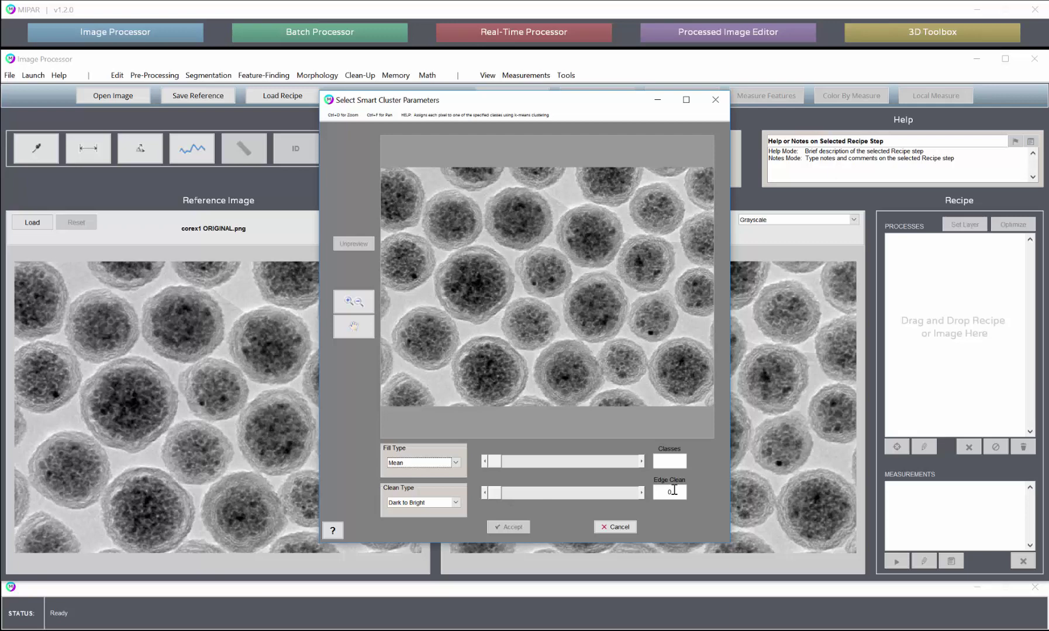
{"action": "left_click", "coordinate": [617, 465]}
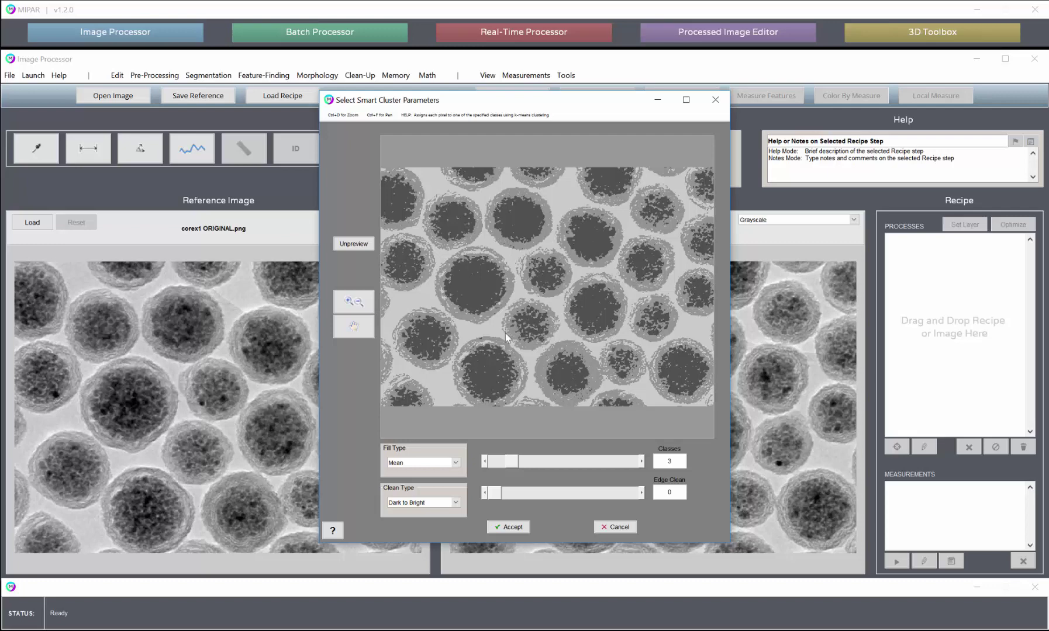
{"action": "left_click", "coordinate": [368, 245]}
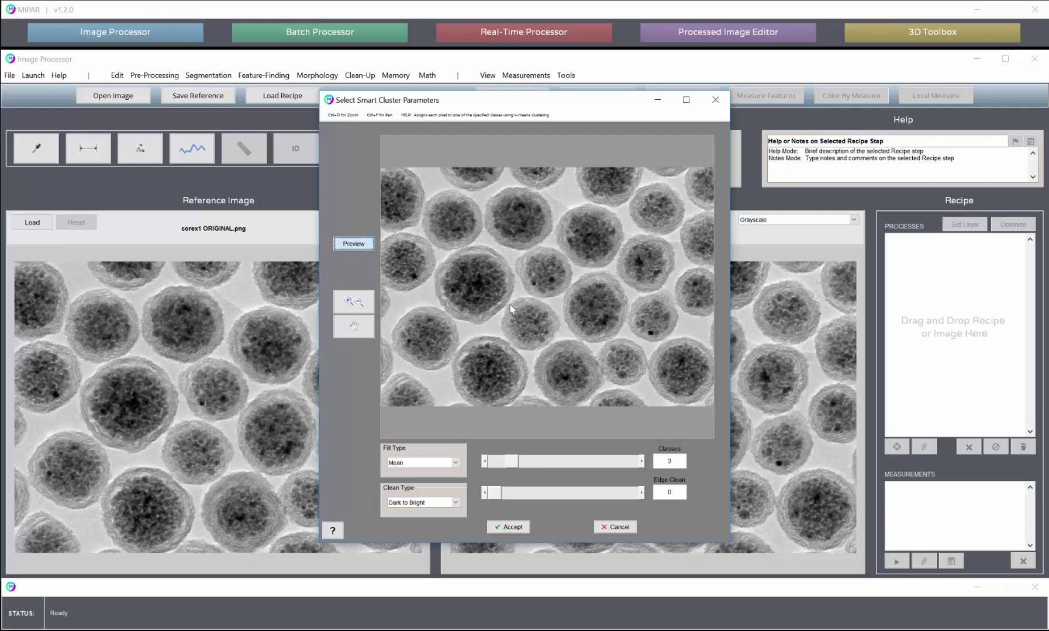
{"action": "left_click", "coordinate": [359, 243]}
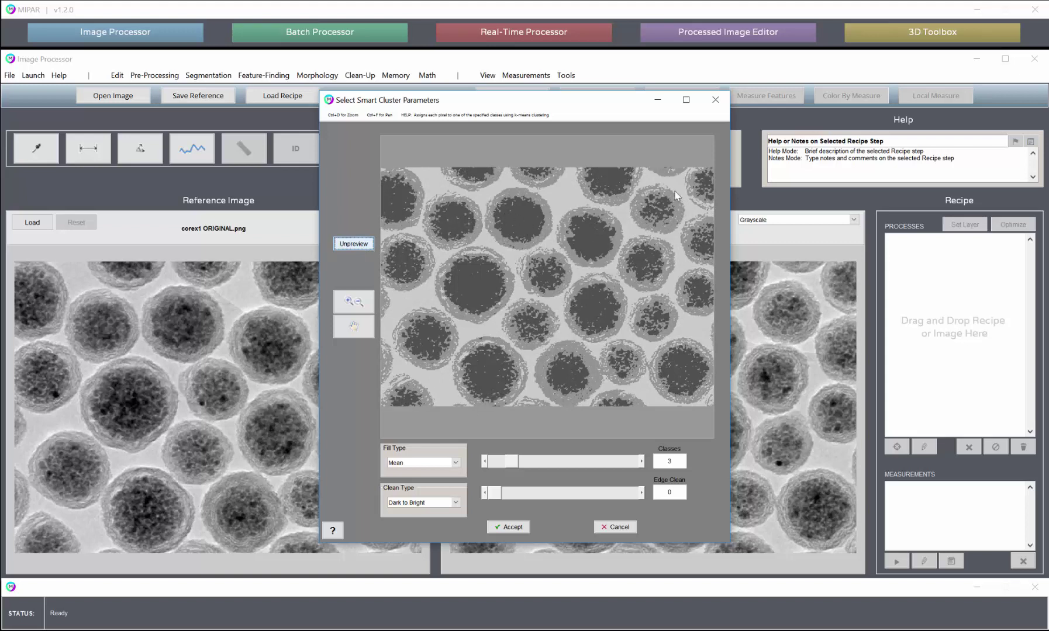
{"action": "left_click", "coordinate": [357, 243]}
{"action": "left_click", "coordinate": [359, 243]}
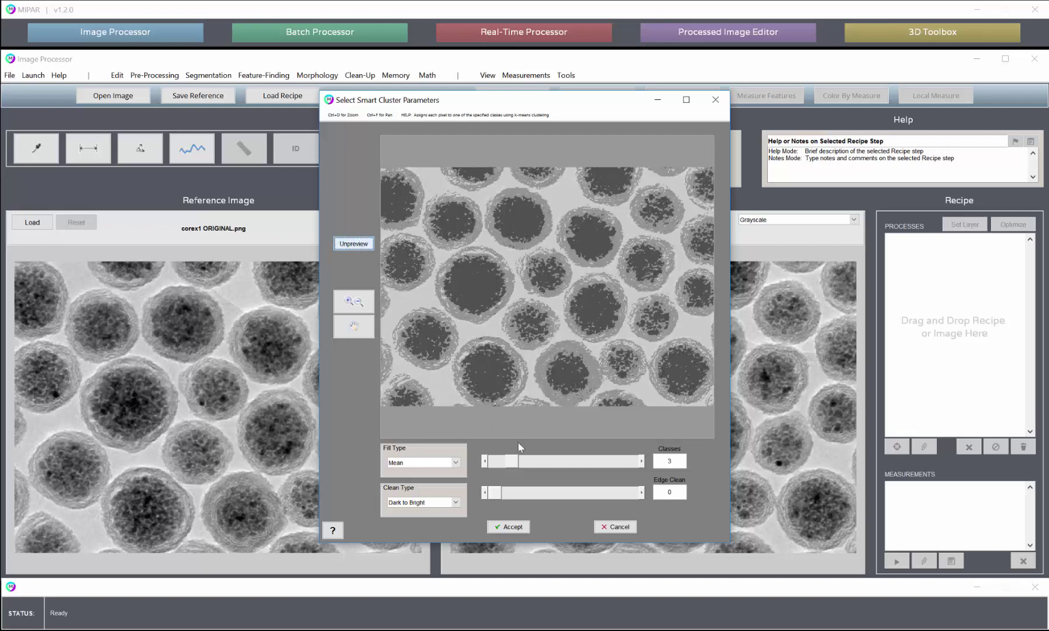
{"action": "left_click", "coordinate": [614, 528]}
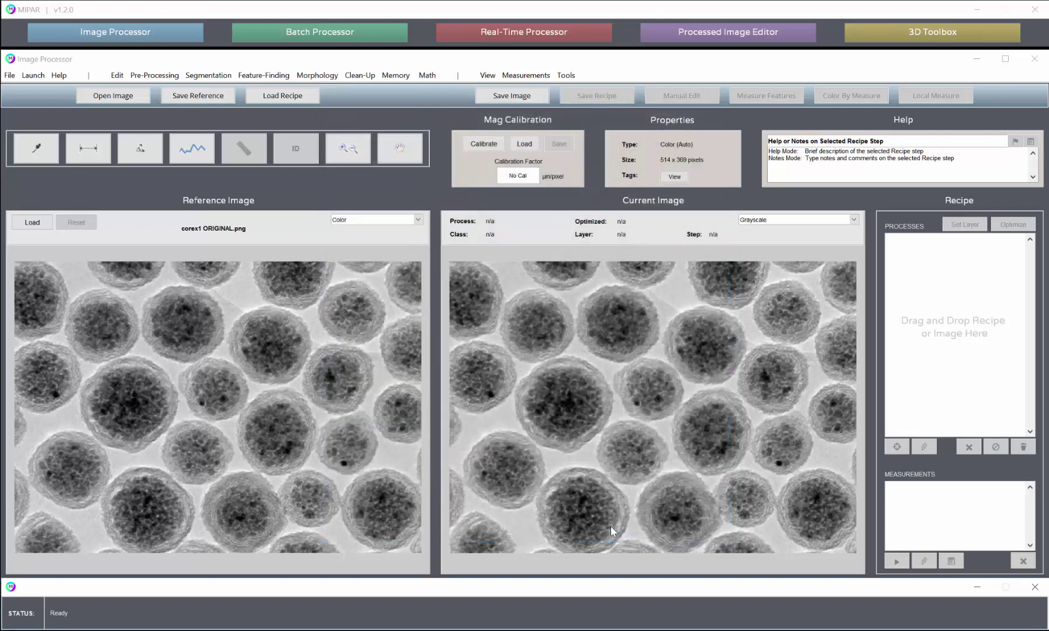
- Apply a Median Filter with window size 5 to the nanoparticle image
{"action": "left_click", "coordinate": [166, 77]}
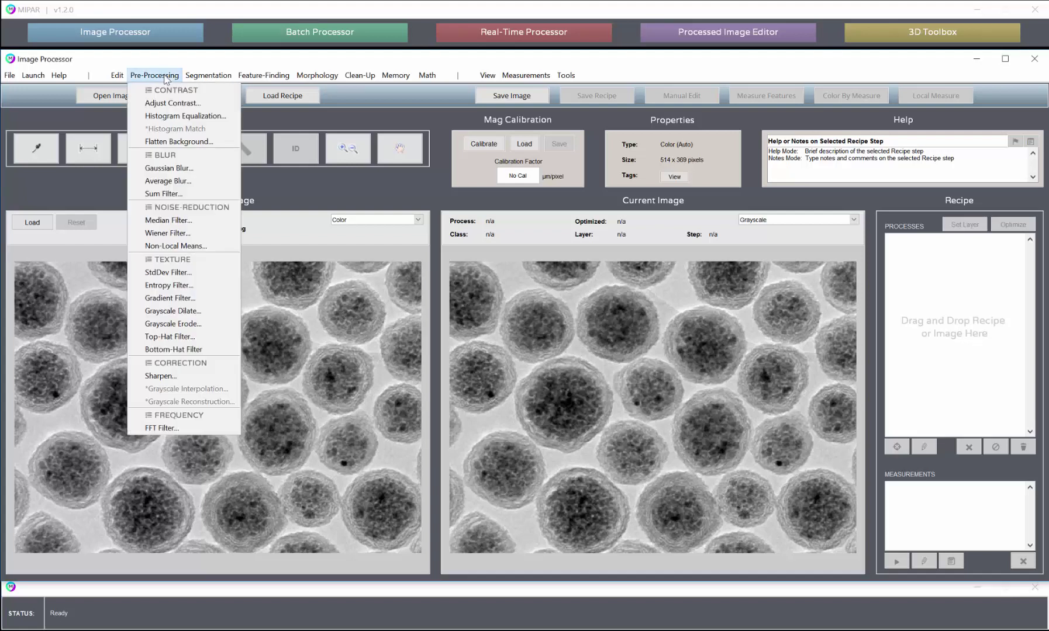
{"action": "left_click", "coordinate": [175, 222]}
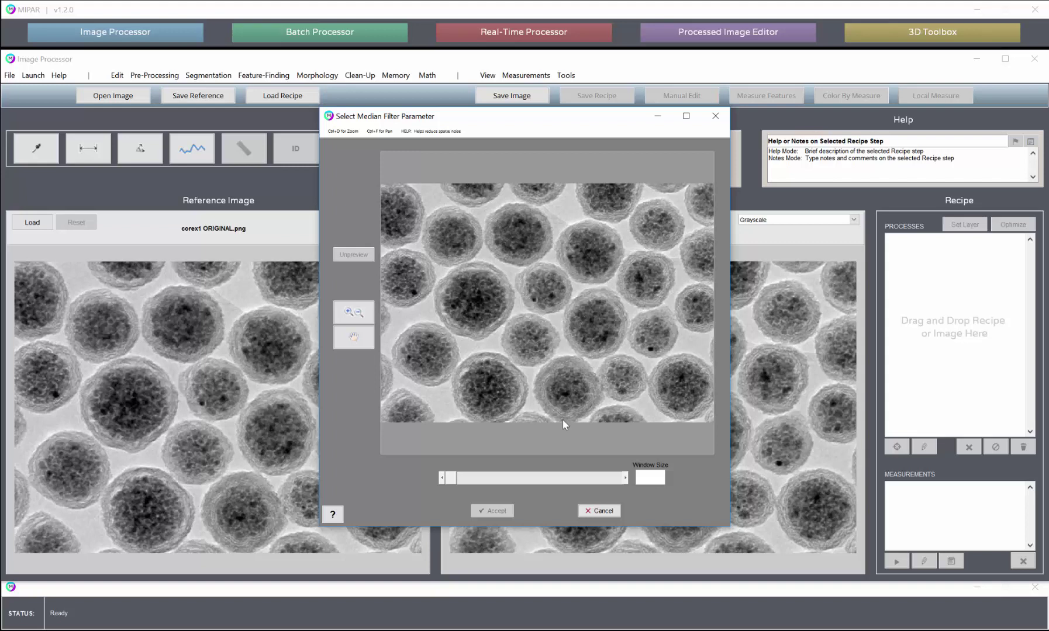
{"action": "left_click", "coordinate": [611, 478]}
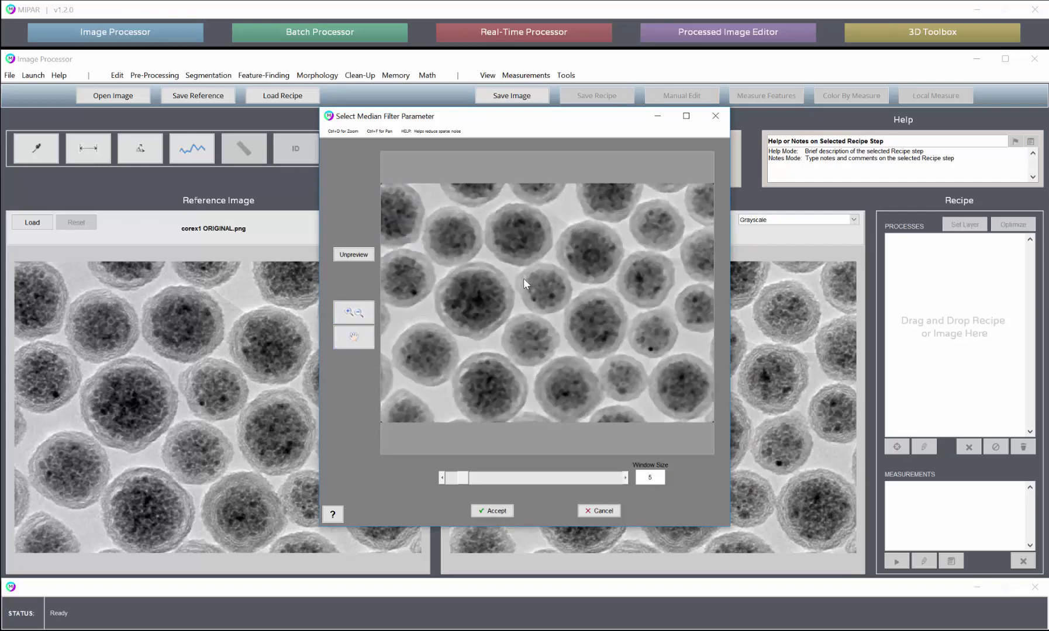
{"action": "left_click", "coordinate": [355, 257]}
{"action": "left_click", "coordinate": [497, 511]}
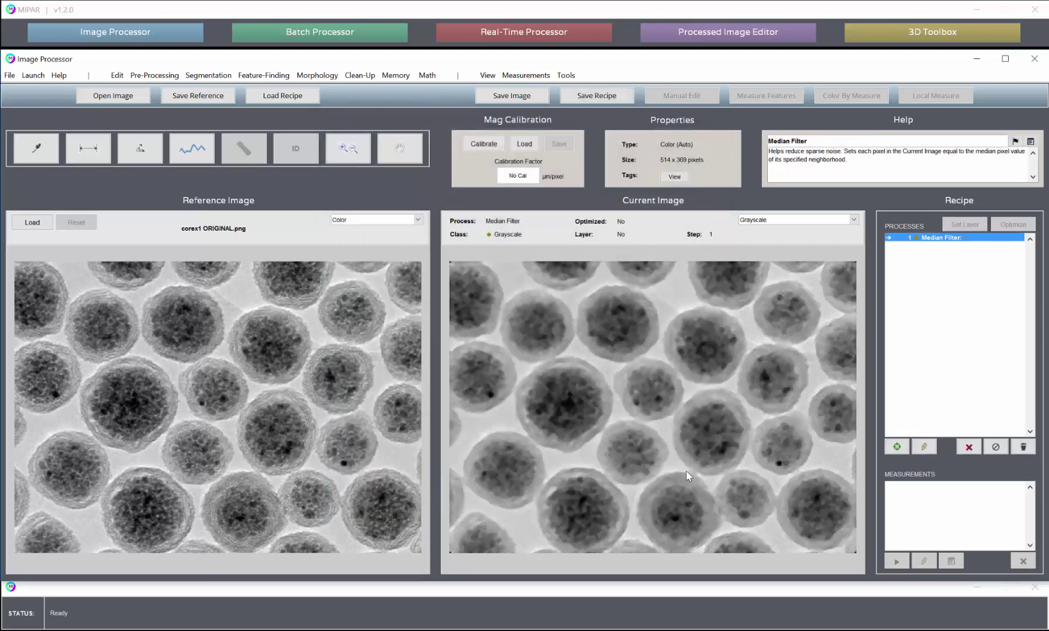
- Start a three-class Smart Cluster segmentation and preview it against the original image
{"action": "left_click", "coordinate": [208, 75]}
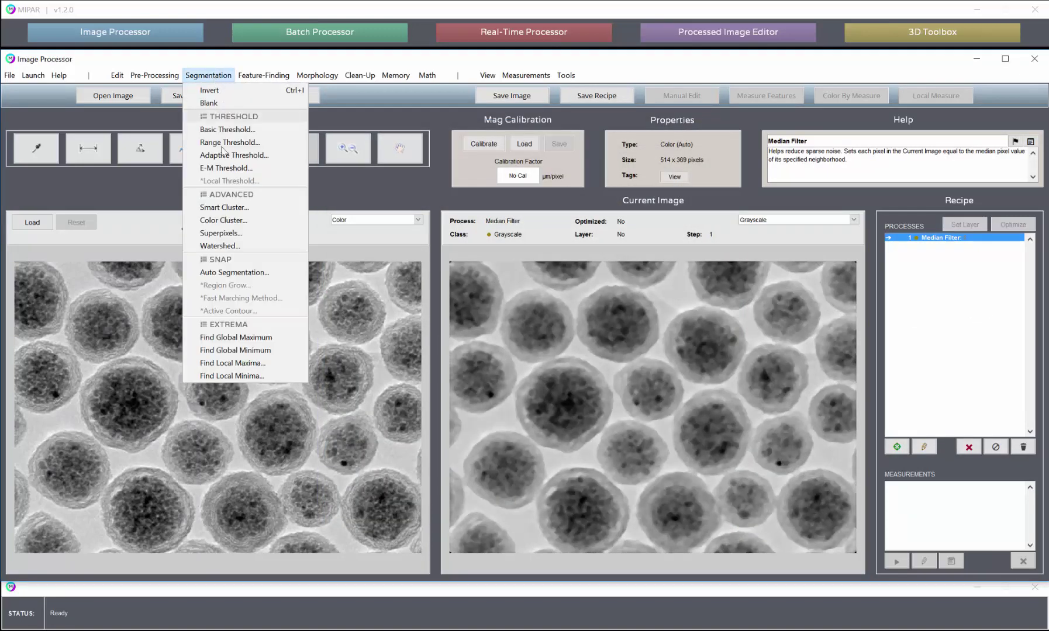
{"action": "left_click", "coordinate": [228, 209]}
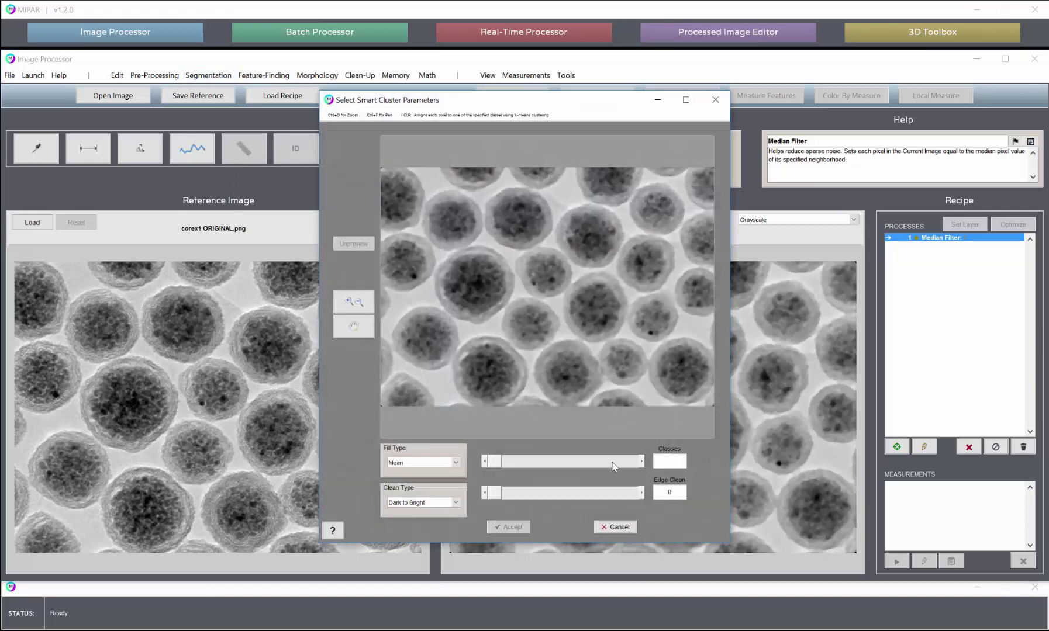
{"action": "left_click", "coordinate": [614, 465]}
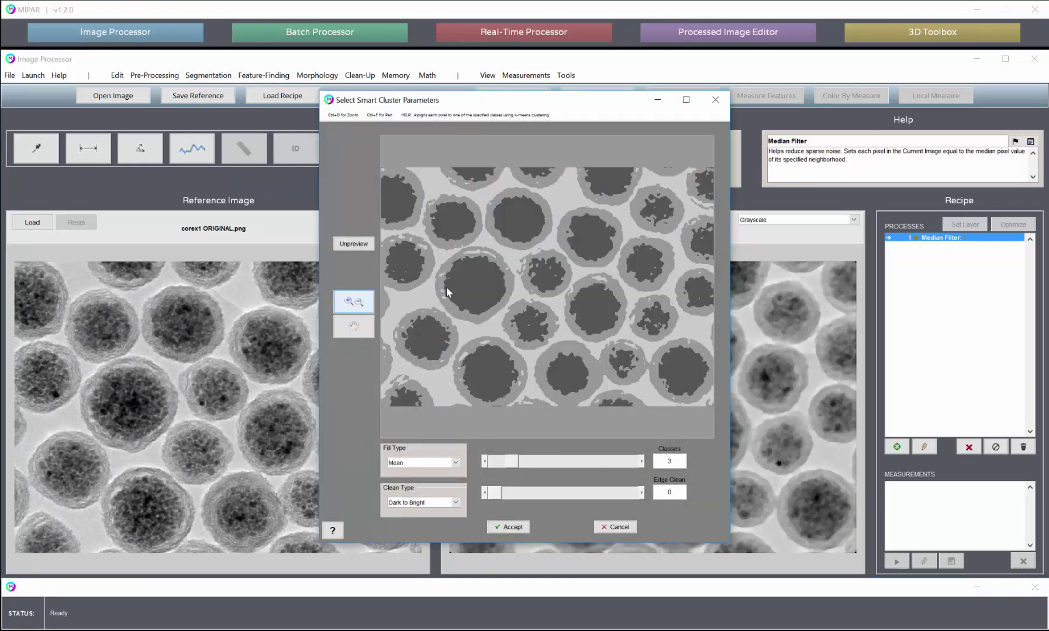
{"action": "left_click_drag", "start_coordinate": [354, 244], "coordinate": [362, 245]}
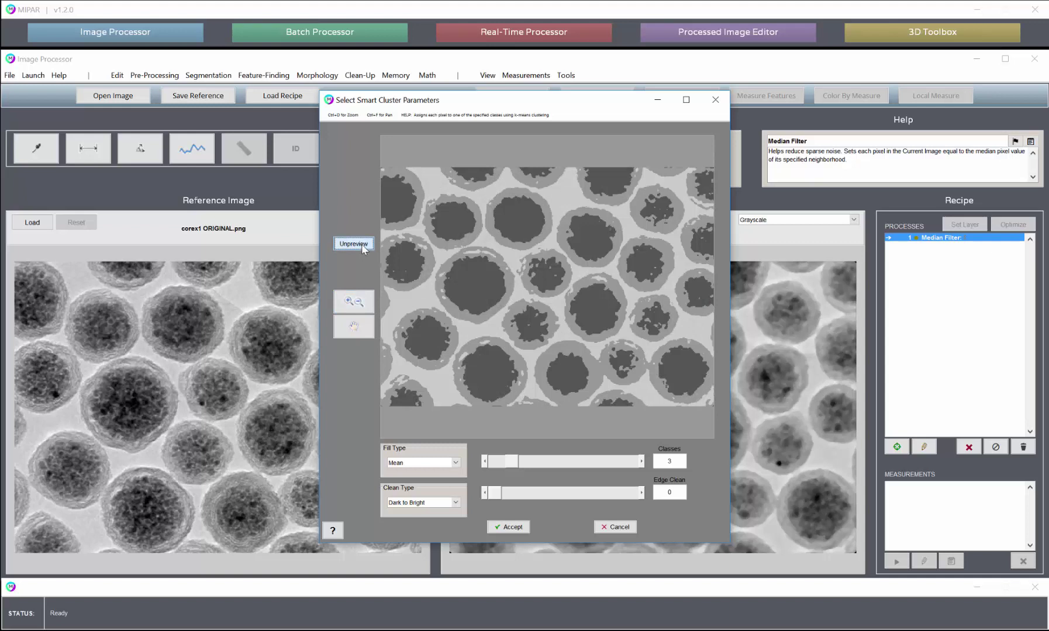
{"action": "left_click", "coordinate": [363, 248]}
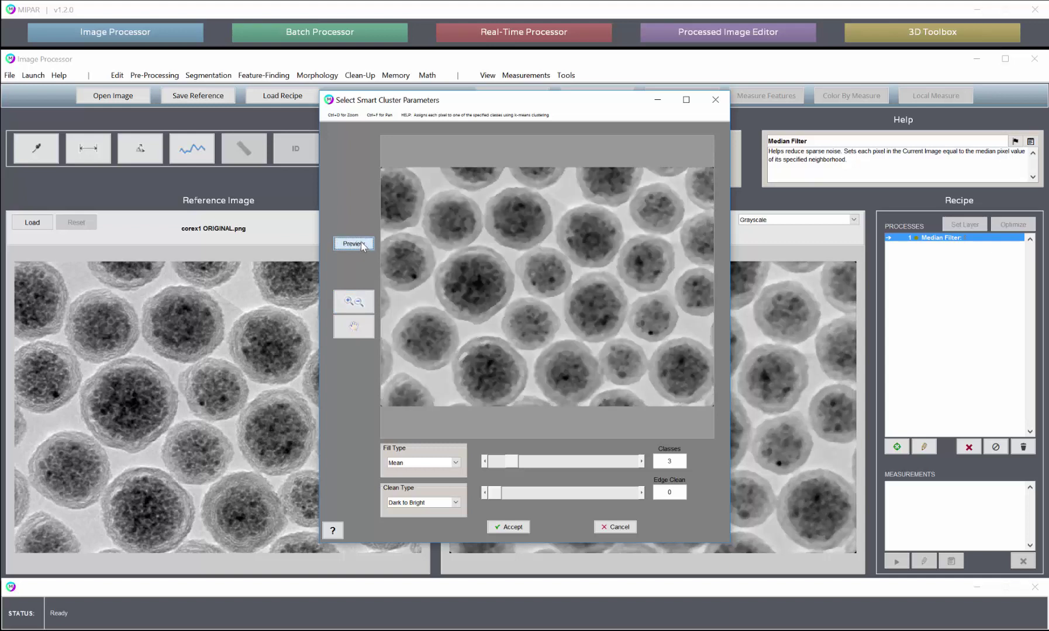
{"action": "left_click", "coordinate": [362, 245]}
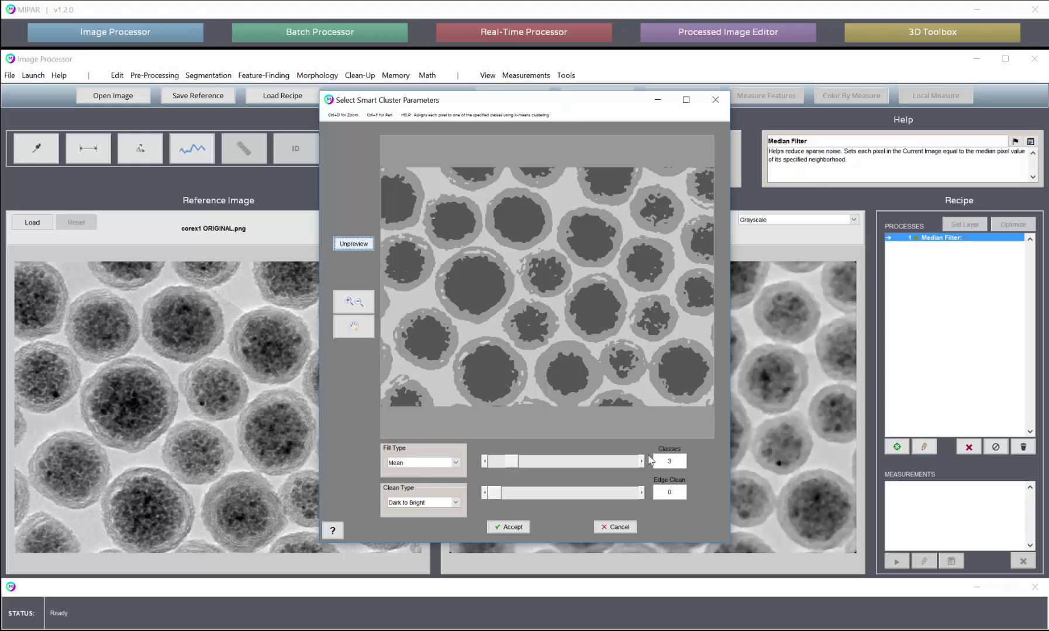
- Toggle between the segmented preview and the original, then zoom in on a particle
{"action": "left_click", "coordinate": [361, 244]}
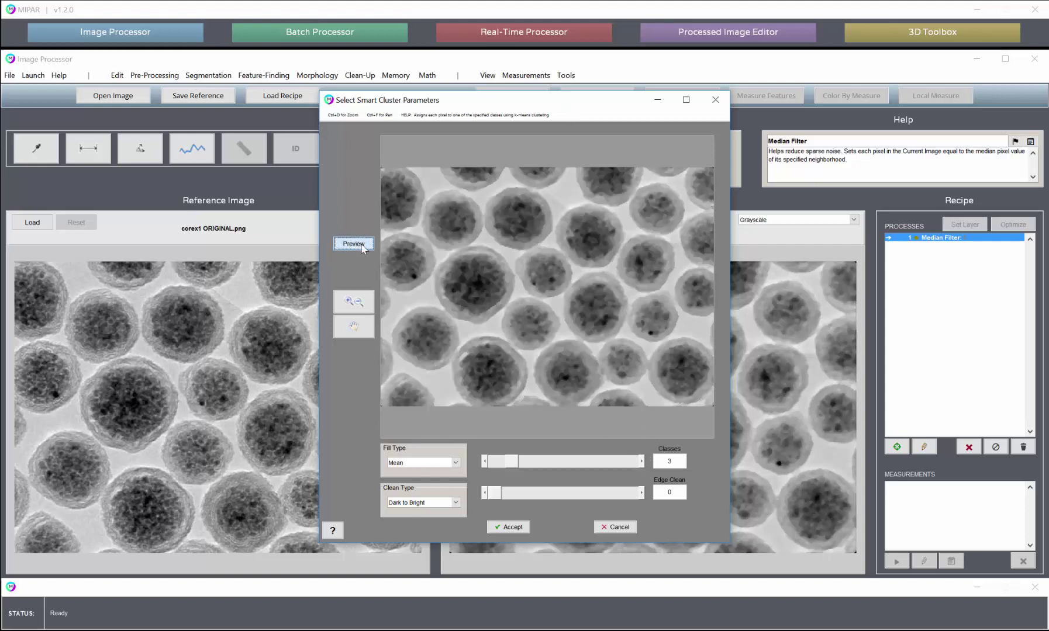
{"action": "left_click", "coordinate": [361, 243]}
{"action": "left_click", "coordinate": [360, 244]}
{"action": "left_click", "coordinate": [361, 244]}
{"action": "left_click", "coordinate": [361, 244]}
{"action": "left_click", "coordinate": [353, 301]}
{"action": "left_click", "coordinate": [611, 275]}
{"action": "left_click", "coordinate": [613, 276]}
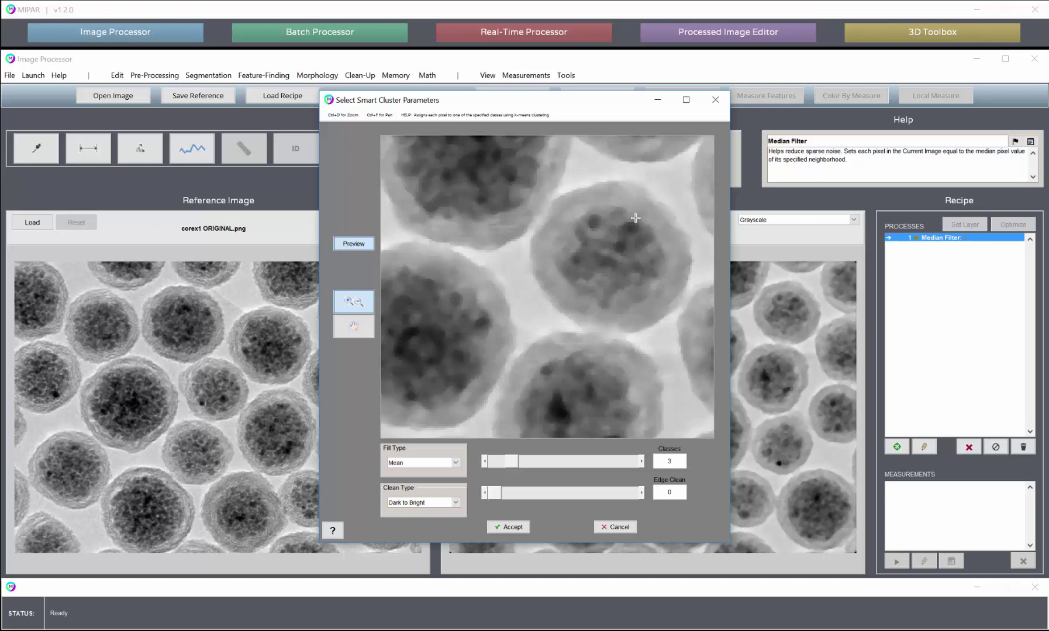
- Repeatedly compare the zoomed three-class segmentation with the original grayscale image
{"action": "left_click", "coordinate": [358, 245]}
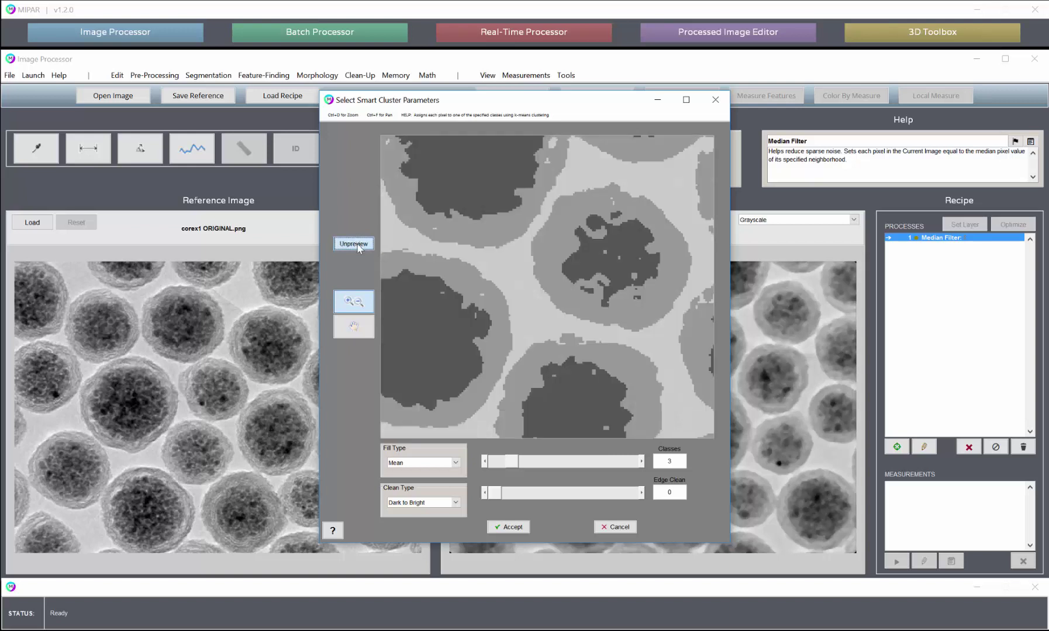
{"action": "left_click", "coordinate": [358, 246]}
{"action": "left_click", "coordinate": [358, 245]}
{"action": "left_click", "coordinate": [358, 246]}
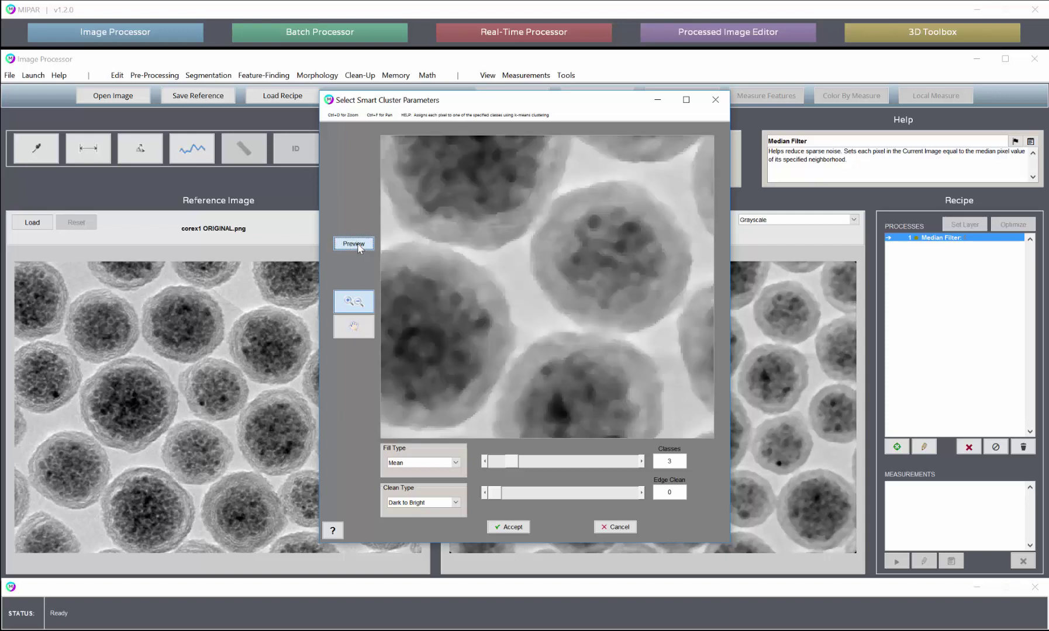
{"action": "left_click", "coordinate": [358, 245]}
{"action": "left_click", "coordinate": [358, 245]}
{"action": "left_click", "coordinate": [358, 245]}
{"action": "left_click", "coordinate": [358, 246]}
{"action": "left_click", "coordinate": [357, 245]}
- Raise Classes to 4 and compare the four-class preview with the original
{"action": "left_click", "coordinate": [642, 462]}
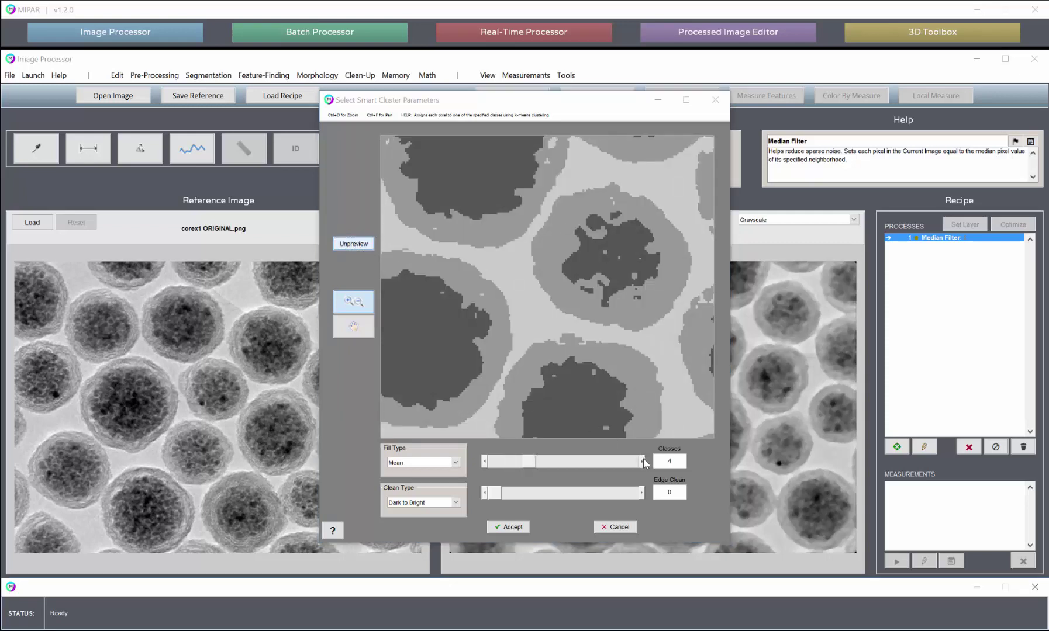
{"action": "left_click", "coordinate": [367, 246]}
{"action": "left_click", "coordinate": [367, 246]}
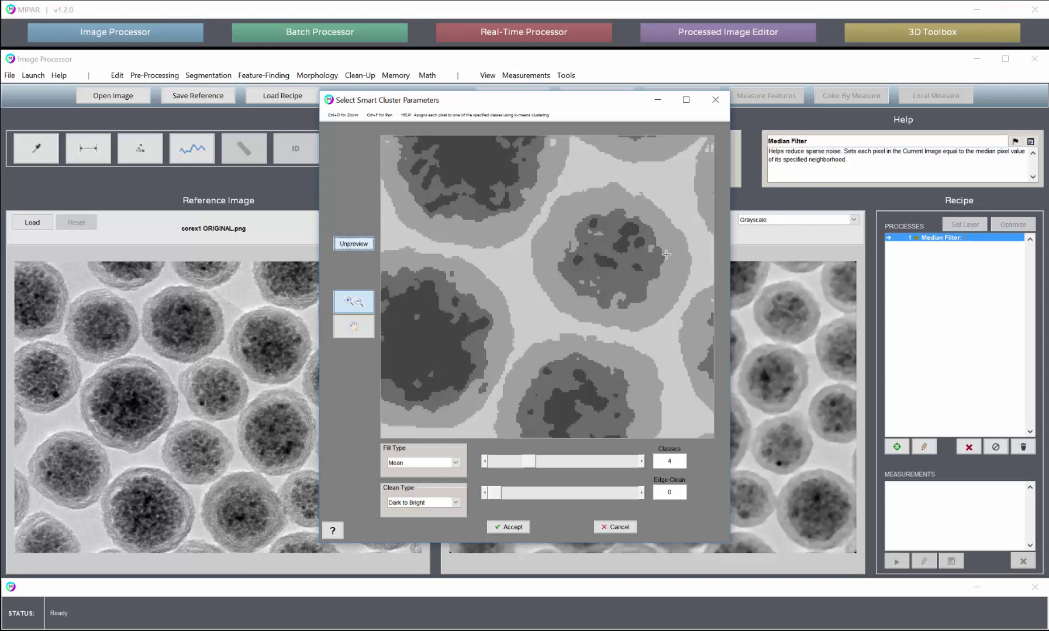
{"action": "left_click", "coordinate": [367, 246]}
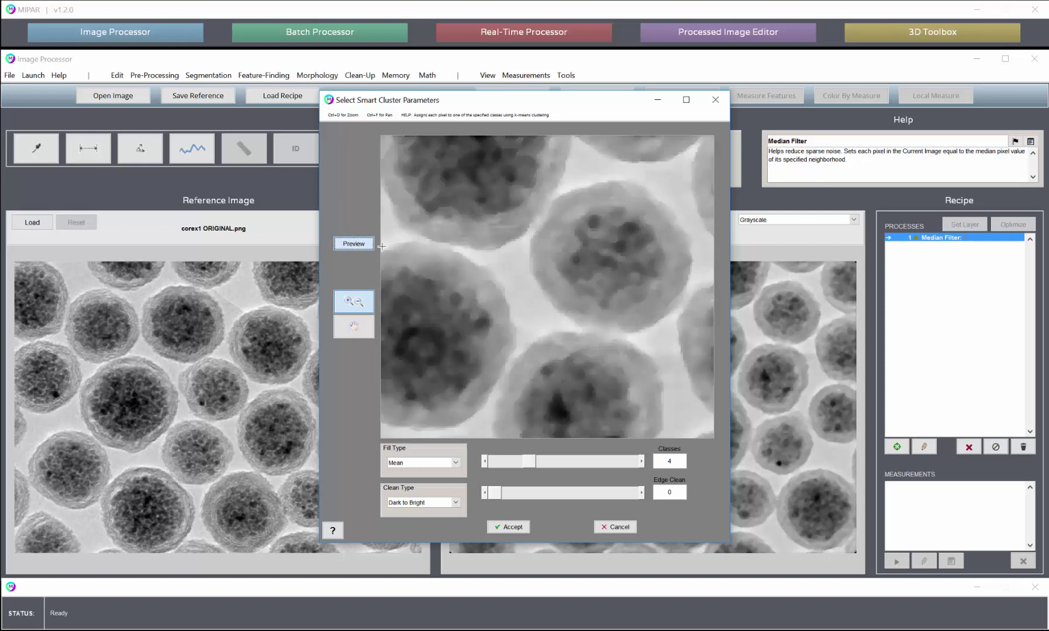
{"action": "left_click", "coordinate": [359, 246]}
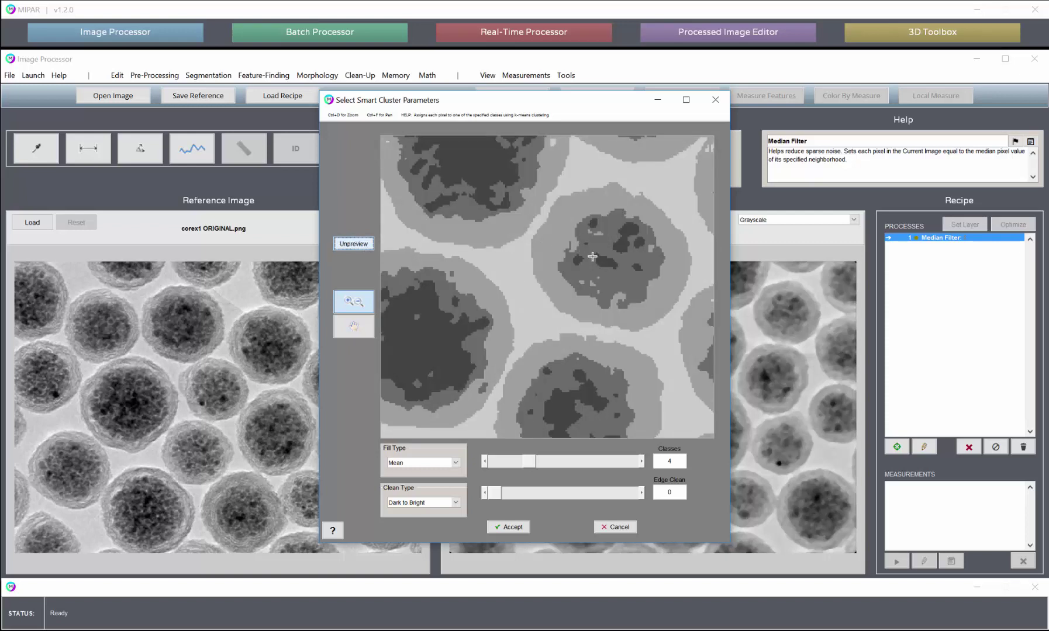
{"action": "scroll", "coordinate": [592, 255], "scroll_direction": "down", "scroll_amount": 3}
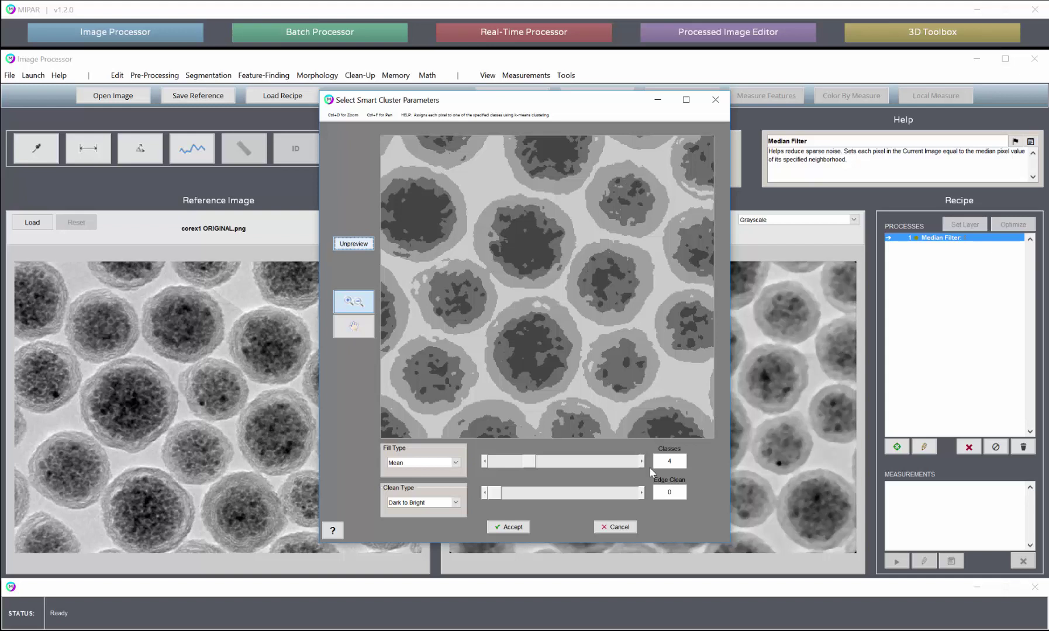
- Try 5 classes, compare with the original, then step back to 4 classes
{"action": "left_click", "coordinate": [642, 462]}
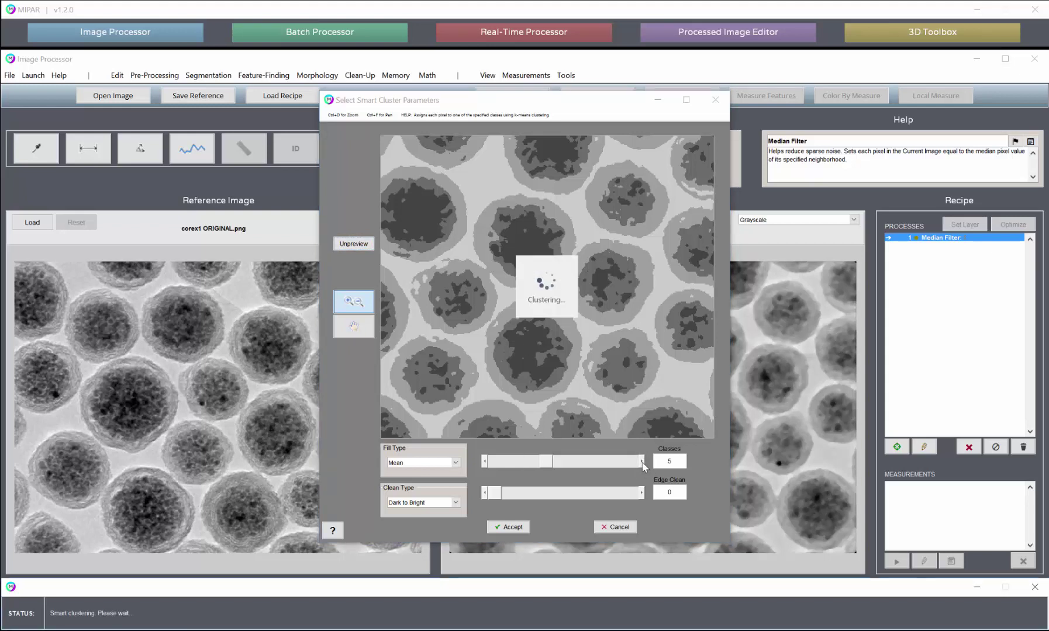
{"action": "left_click", "coordinate": [354, 244]}
{"action": "left_click", "coordinate": [354, 244]}
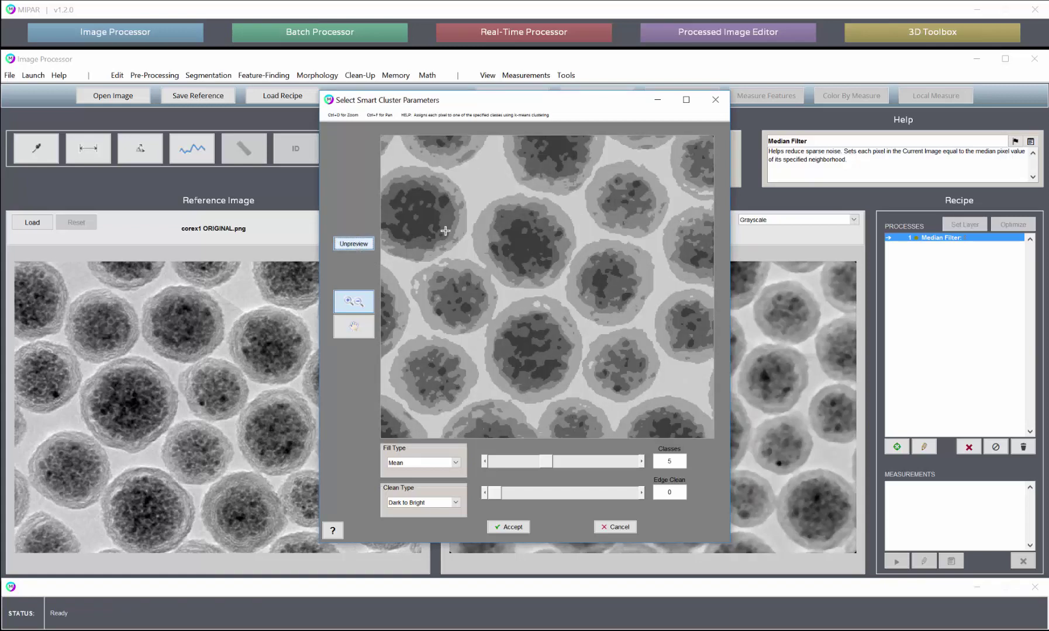
{"action": "scroll", "coordinate": [481, 292], "scroll_direction": "down", "scroll_amount": 1}
{"action": "scroll", "coordinate": [563, 316], "scroll_direction": "down", "scroll_amount": 1}
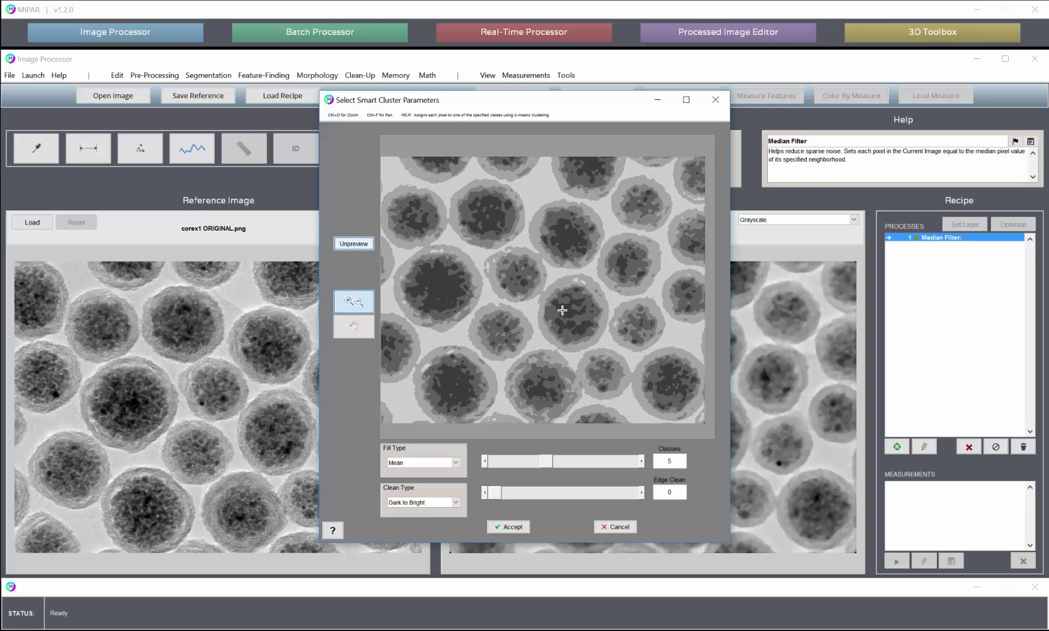
{"action": "scroll", "coordinate": [564, 307], "scroll_direction": "up", "scroll_amount": 1}
{"action": "scroll", "coordinate": [671, 176], "scroll_direction": "up", "scroll_amount": 1}
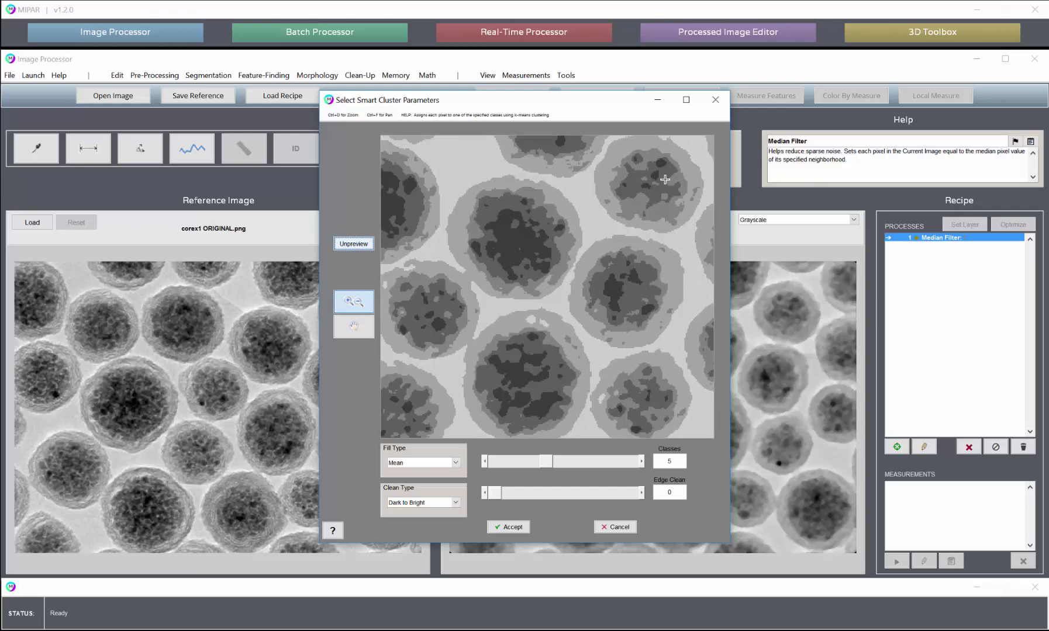
{"action": "scroll", "coordinate": [621, 375], "scroll_direction": "down", "scroll_amount": 1}
{"action": "left_click", "coordinate": [485, 461]}
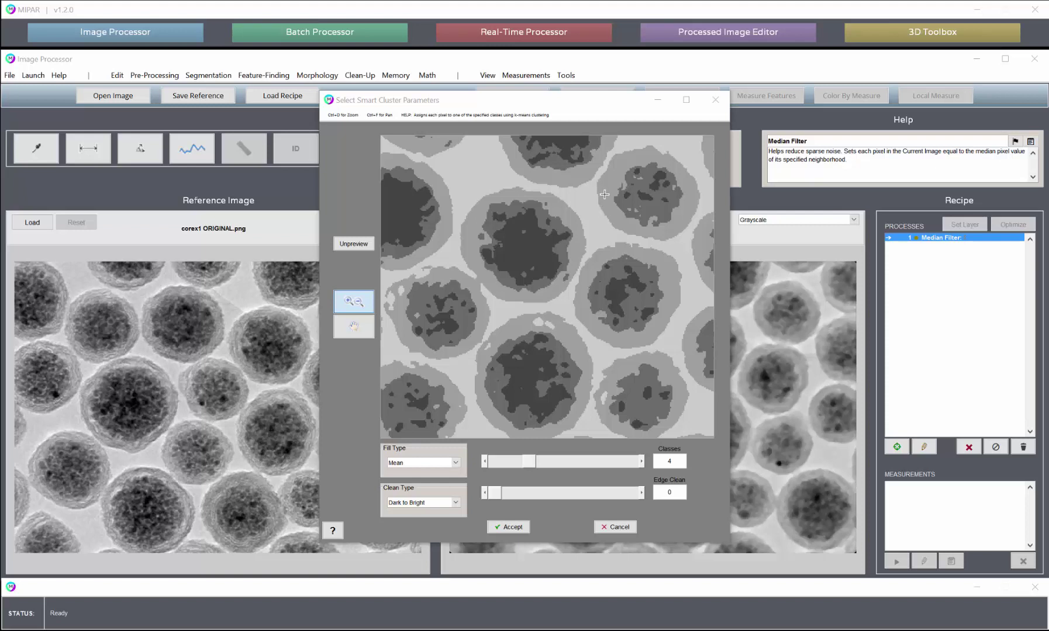
{"action": "scroll", "coordinate": [603, 191], "scroll_direction": "down", "scroll_amount": 1}
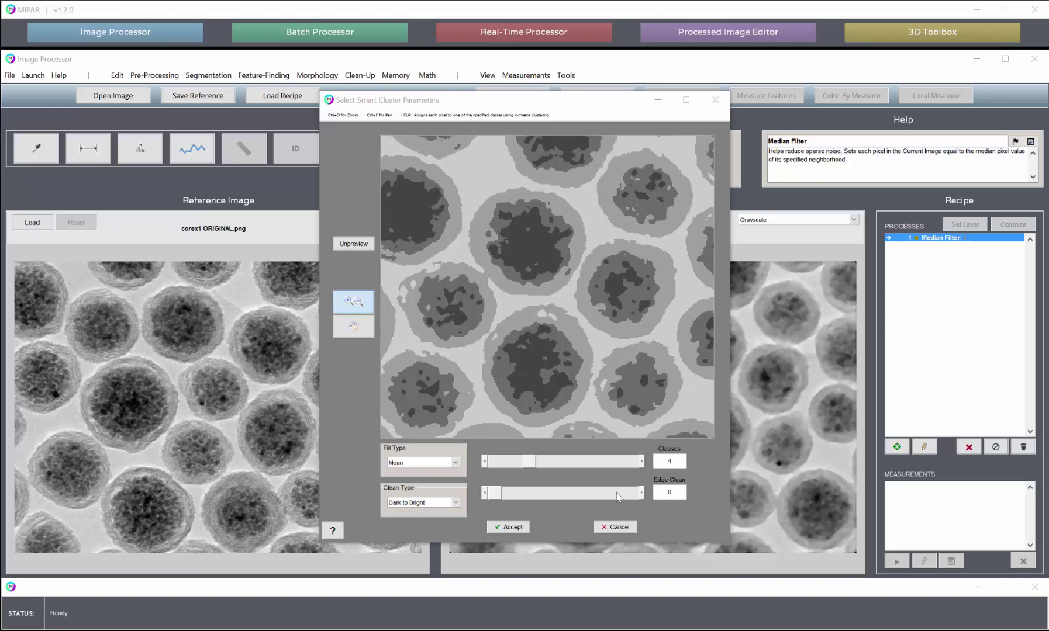
- Step Edge Clean up from 0 to 3, then back down to 2
{"action": "left_click", "coordinate": [619, 494]}
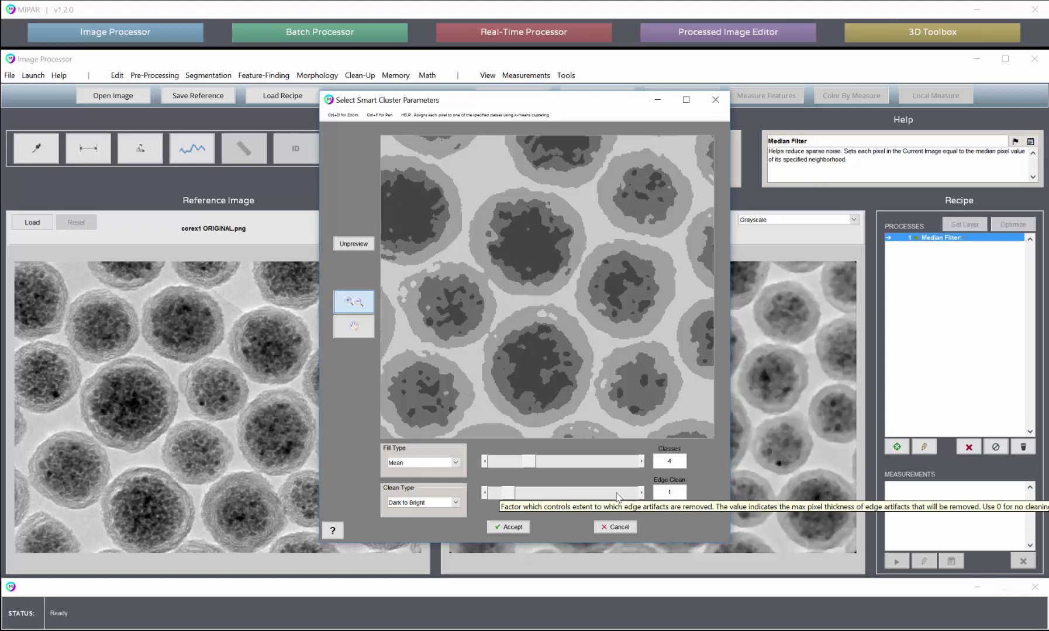
{"action": "left_click", "coordinate": [617, 494]}
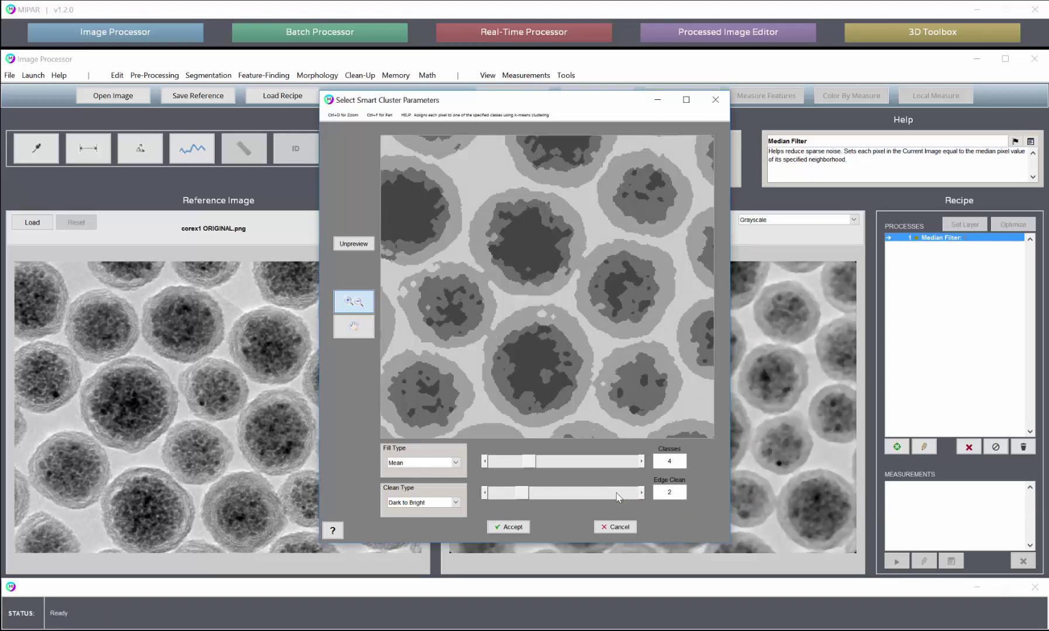
{"action": "left_click", "coordinate": [618, 494]}
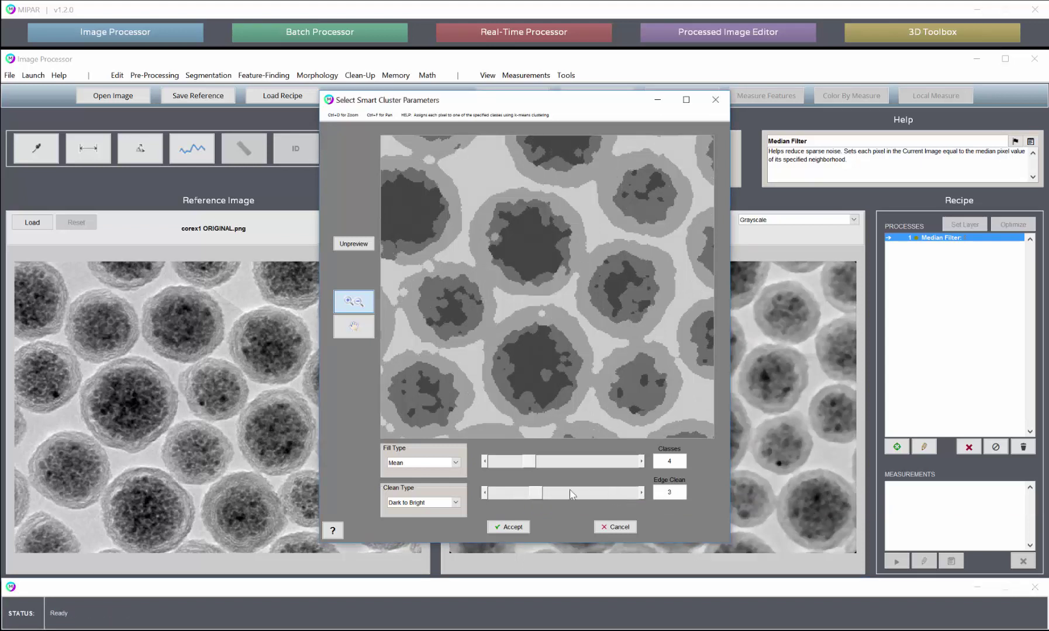
{"action": "left_click", "coordinate": [510, 500]}
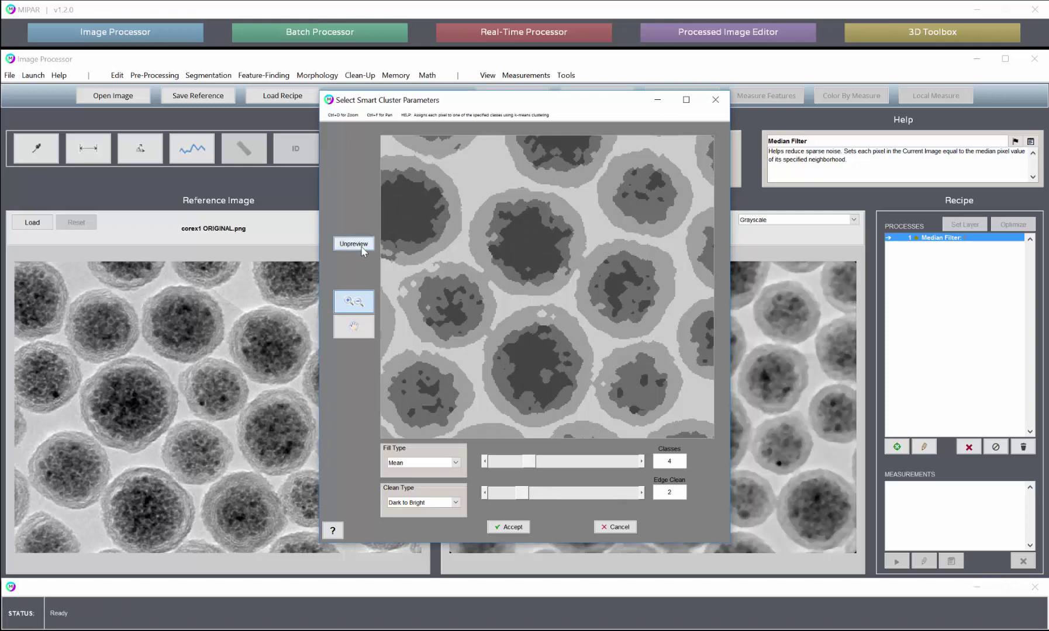
- Toggle repeatedly between the Edge Clean 2 preview and the original image
{"action": "left_click", "coordinate": [361, 246]}
{"action": "left_click", "coordinate": [361, 246]}
{"action": "left_click", "coordinate": [361, 246]}
{"action": "left_click", "coordinate": [361, 246]}
{"action": "left_click", "coordinate": [361, 246]}
{"action": "left_click", "coordinate": [361, 246]}
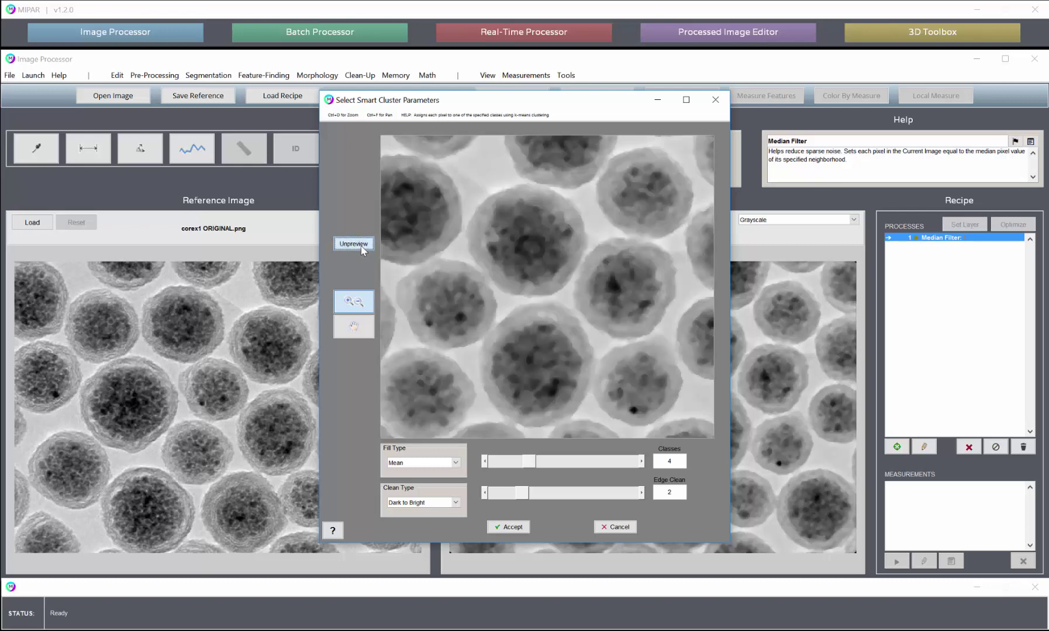
{"action": "left_click", "coordinate": [361, 245]}
{"action": "left_click", "coordinate": [361, 245]}
{"action": "left_click", "coordinate": [361, 245]}
{"action": "left_click", "coordinate": [361, 246]}
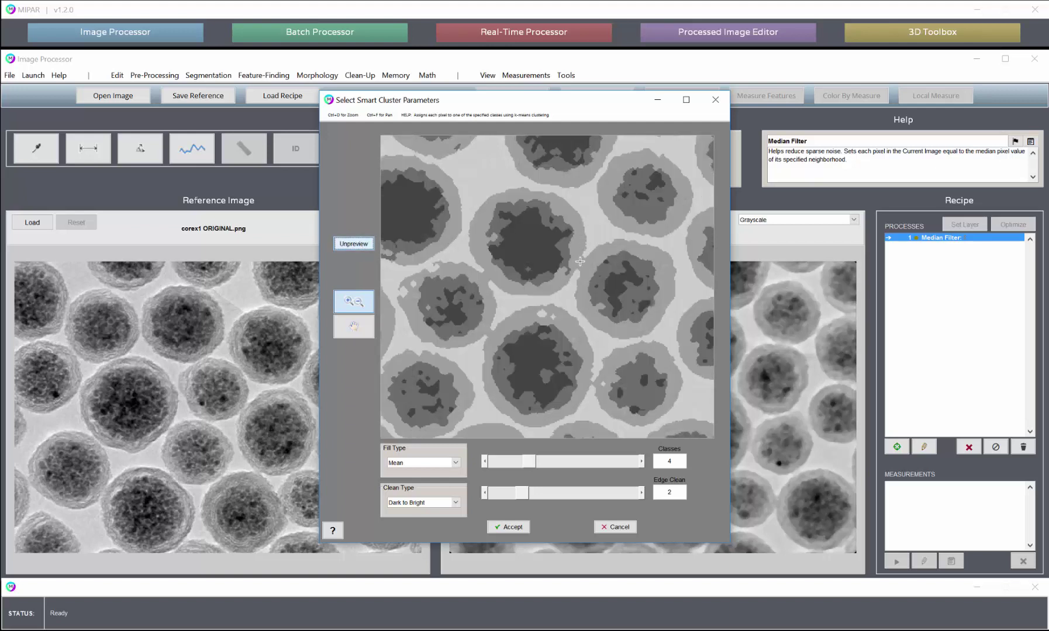
{"action": "scroll", "coordinate": [584, 258], "scroll_direction": "down", "scroll_amount": 1}
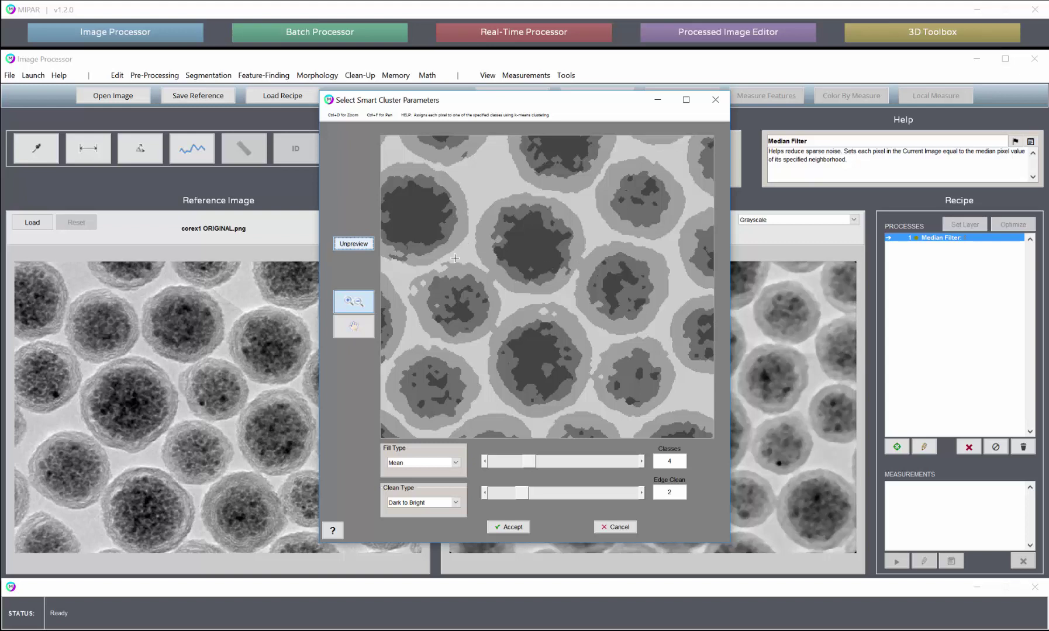
- Lower Edge Clean to 1 and compare the refreshed preview with the original
{"action": "left_click_drag", "start_coordinate": [523, 493], "coordinate": [504, 494]}
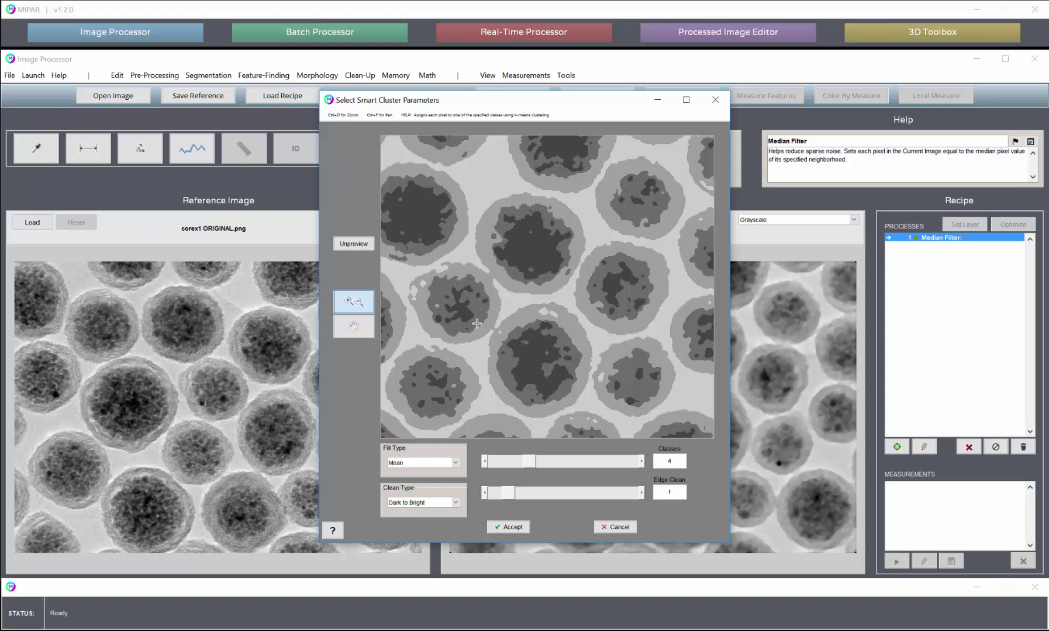
{"action": "left_click", "coordinate": [358, 244]}
{"action": "scroll", "coordinate": [580, 338], "scroll_direction": "down", "scroll_amount": 3}
{"action": "scroll", "coordinate": [581, 338], "scroll_direction": "up", "scroll_amount": 1}
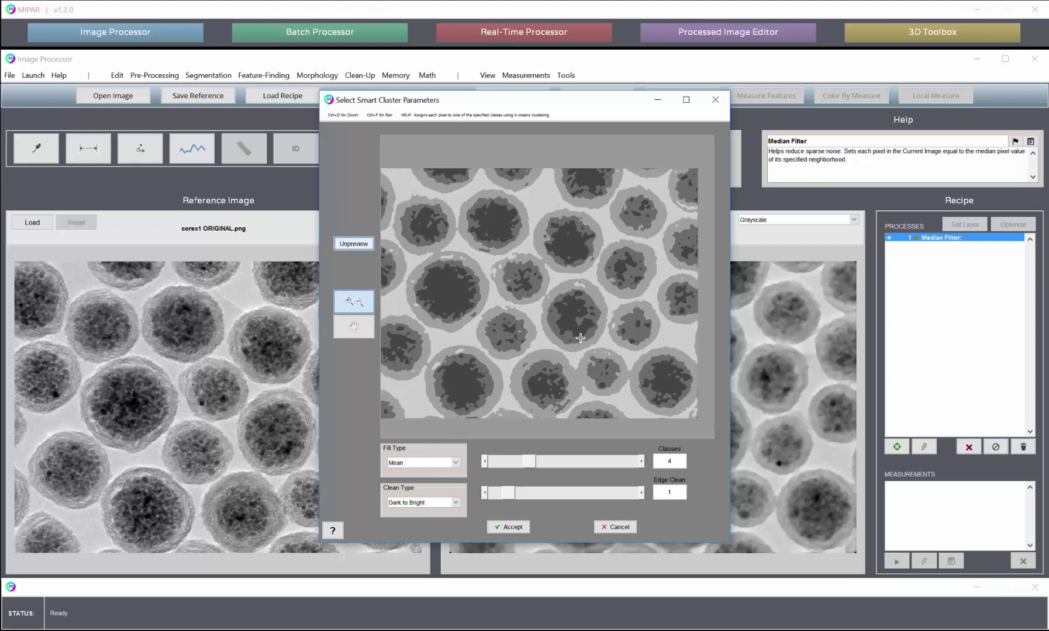
{"action": "left_click", "coordinate": [356, 245]}
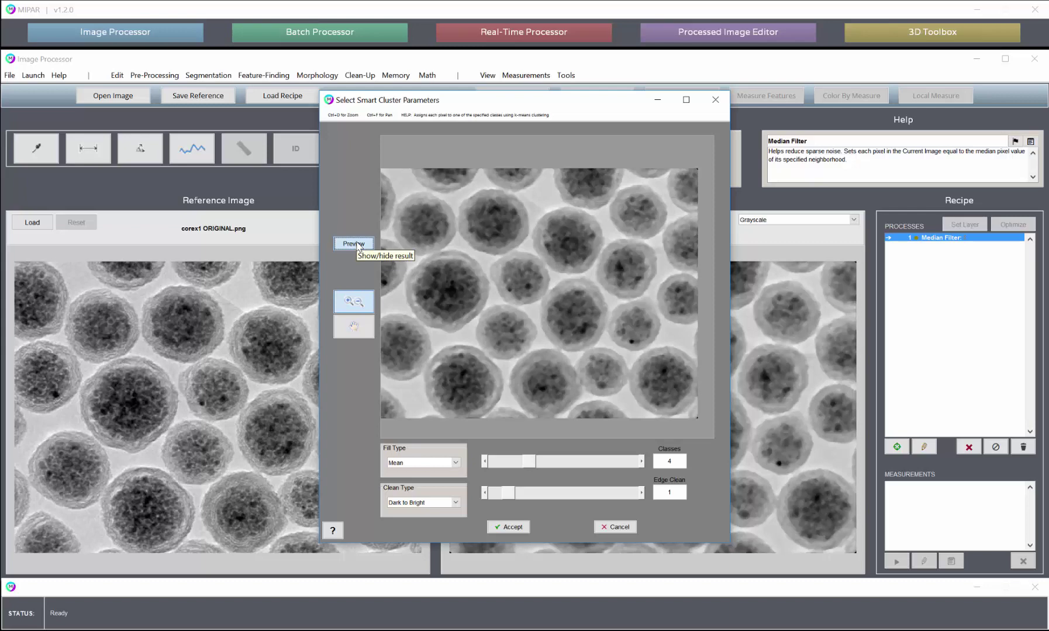
{"action": "left_click", "coordinate": [359, 245]}
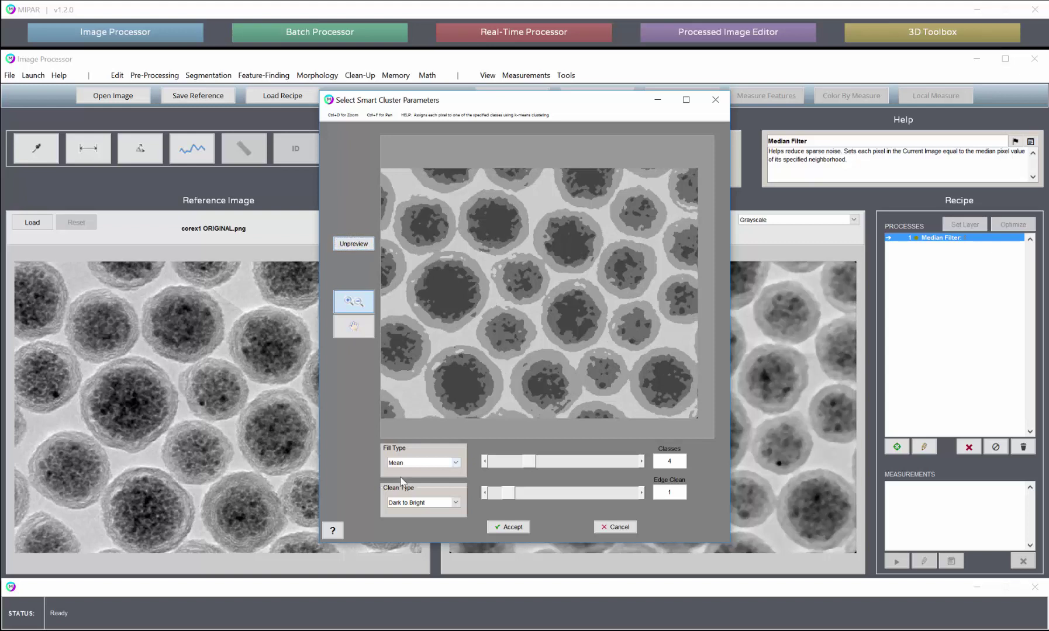
- Keep Mean fill type and compare the clustered preview with the original image
{"action": "left_click", "coordinate": [423, 465]}
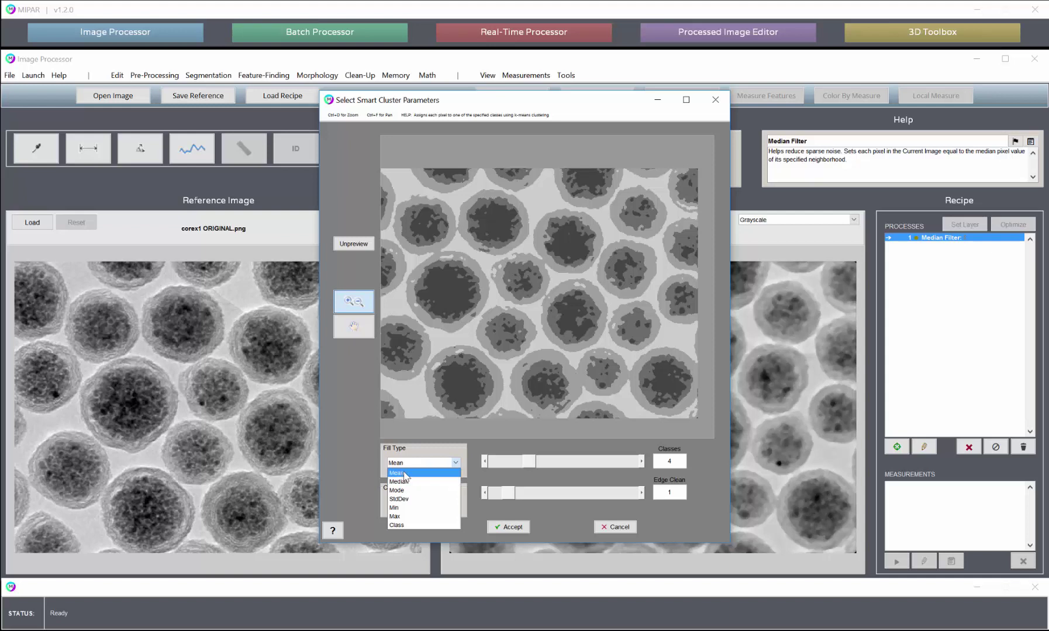
{"action": "left_click", "coordinate": [357, 251]}
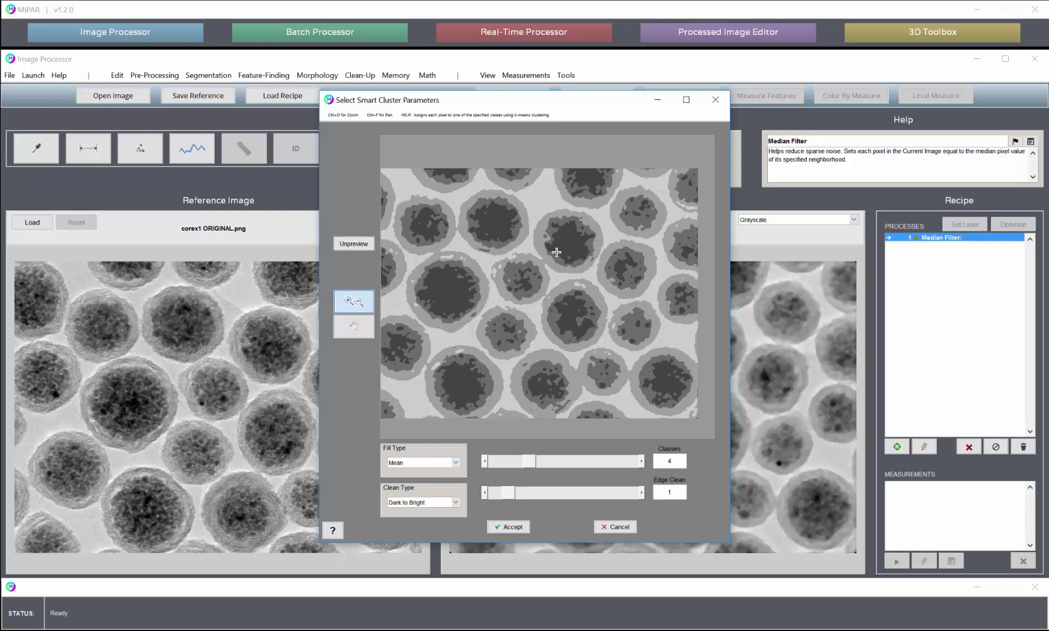
{"action": "left_click", "coordinate": [359, 244]}
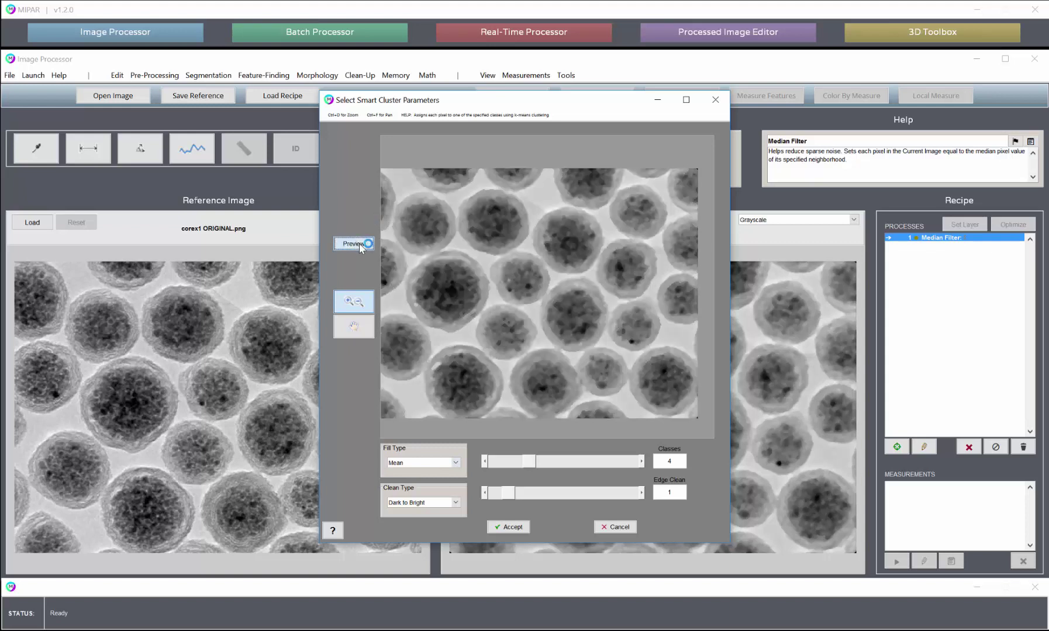
{"action": "left_click", "coordinate": [359, 244]}
{"action": "left_click", "coordinate": [359, 243]}
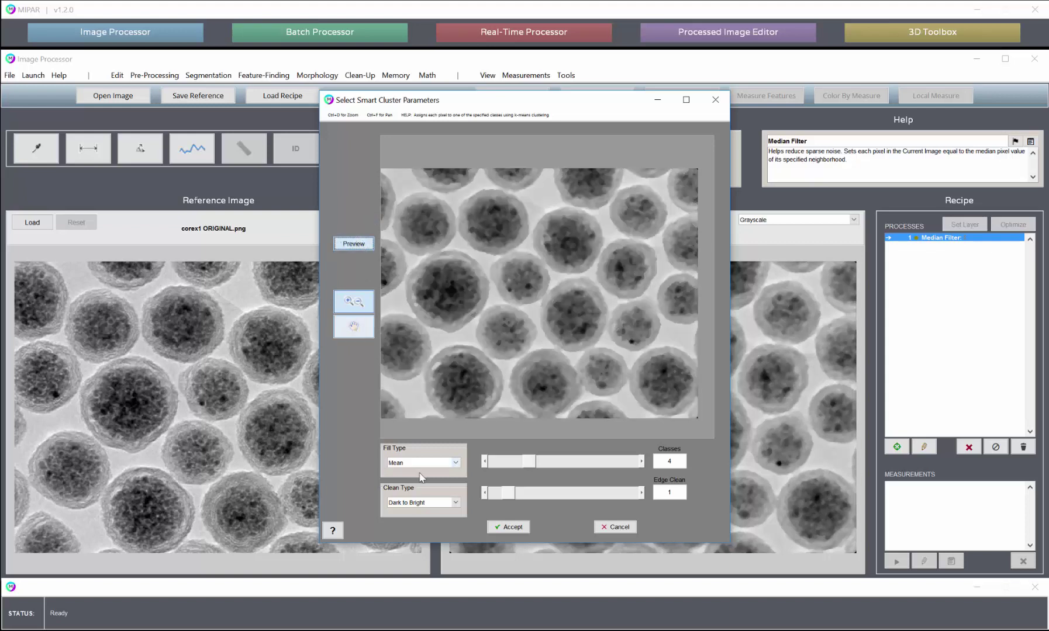
- Try Median and Min fill types, then settle on Class fill
{"action": "left_click", "coordinate": [412, 463]}
{"action": "left_click", "coordinate": [409, 482]}
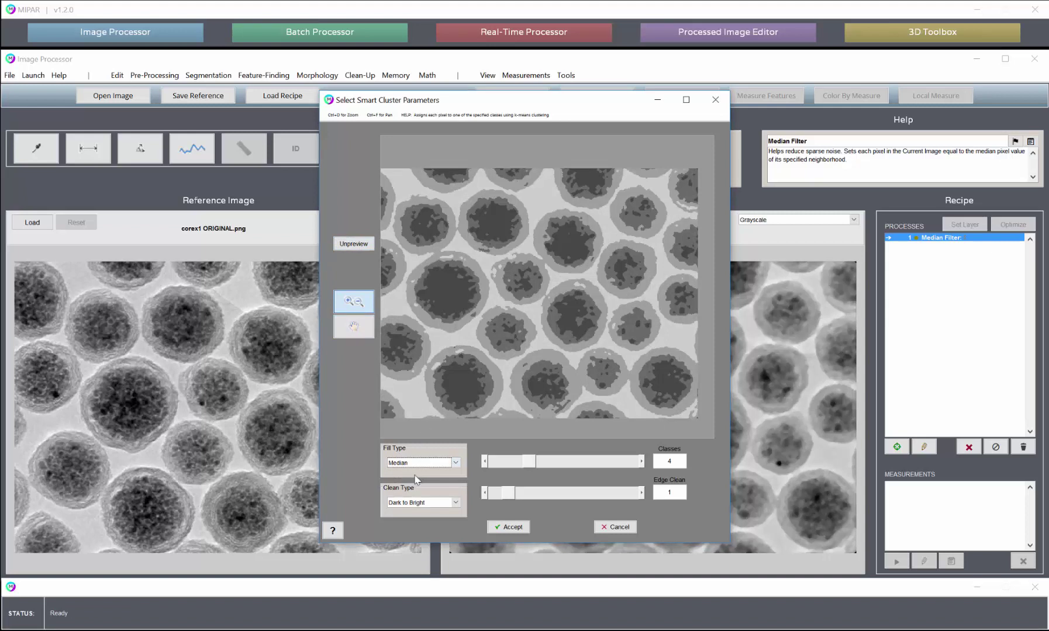
{"action": "left_click", "coordinate": [417, 463]}
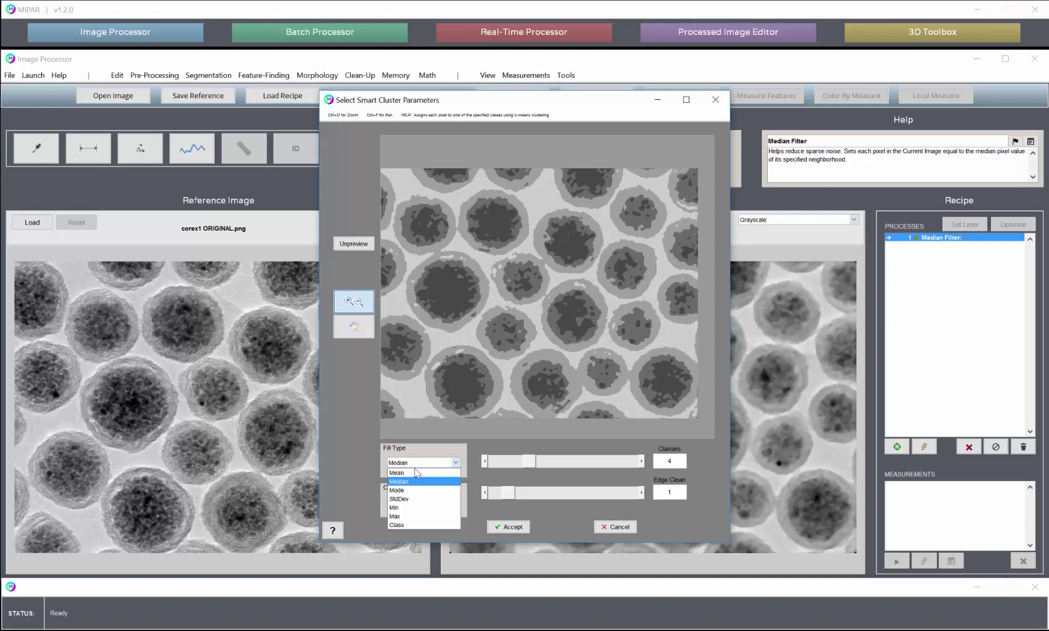
{"action": "left_click", "coordinate": [414, 508]}
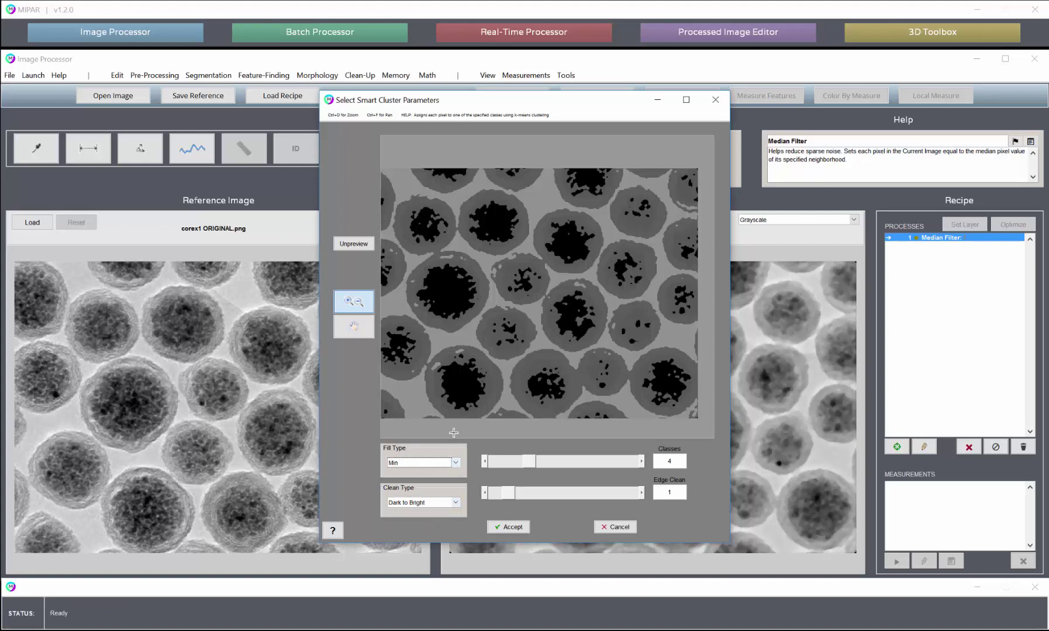
{"action": "left_click", "coordinate": [421, 465]}
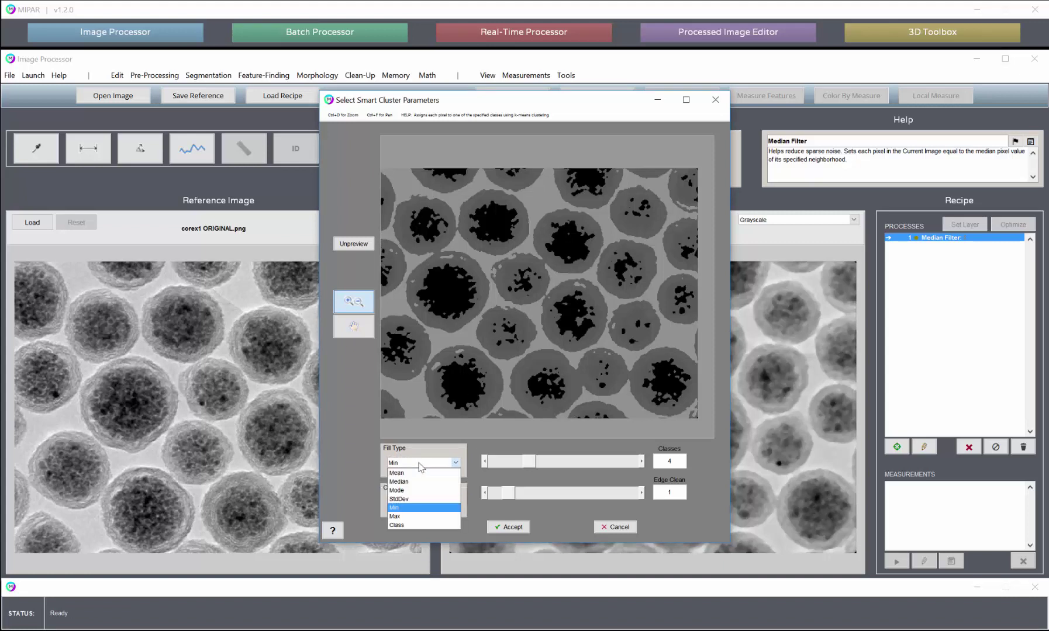
{"action": "left_click", "coordinate": [401, 523]}
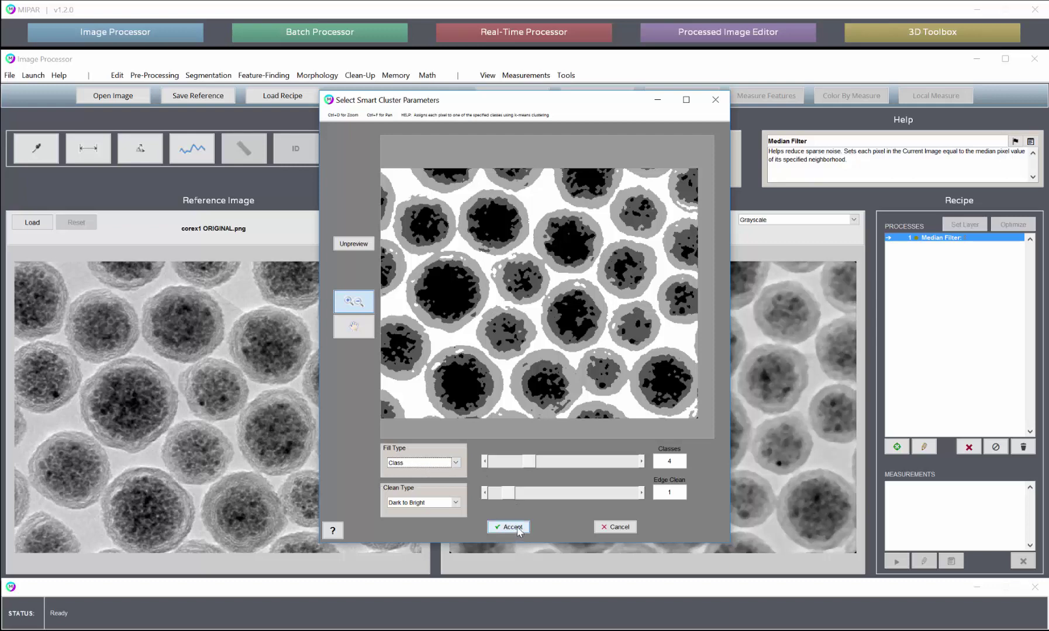
- Accept the four-class Smart Cluster, then compare recipe steps 1 and 2
{"action": "left_click", "coordinate": [512, 527]}
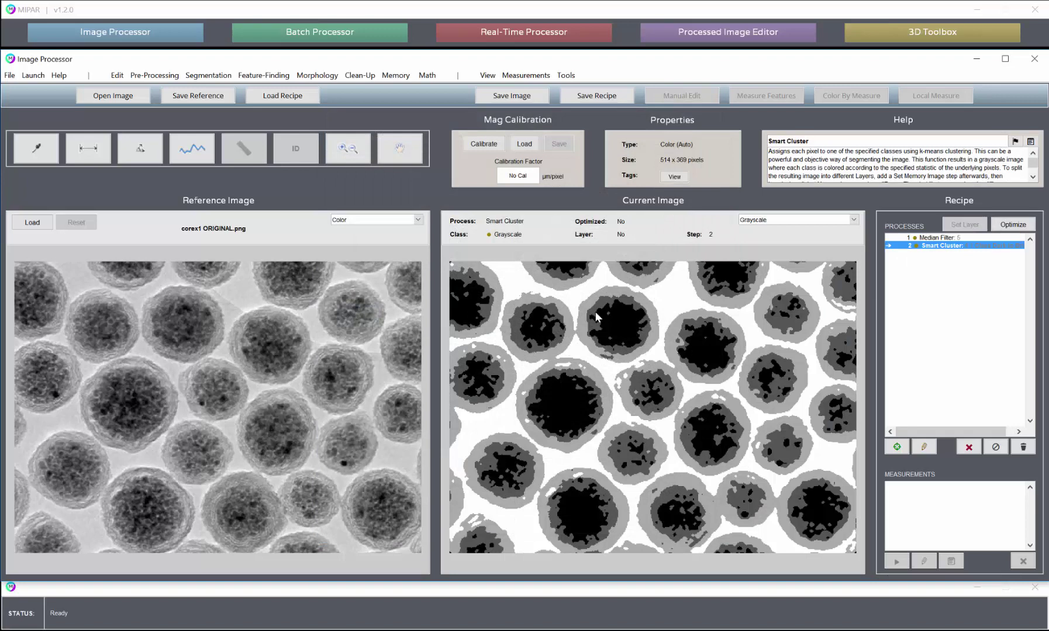
{"action": "left_click", "coordinate": [937, 238]}
{"action": "left_click", "coordinate": [937, 238]}
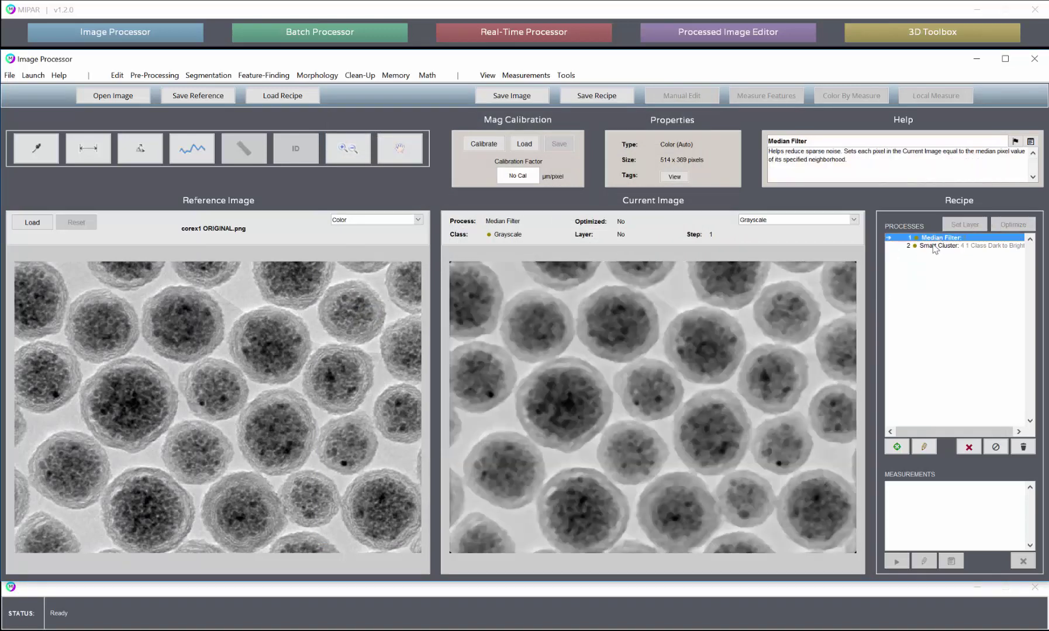
{"action": "left_click", "coordinate": [934, 247]}
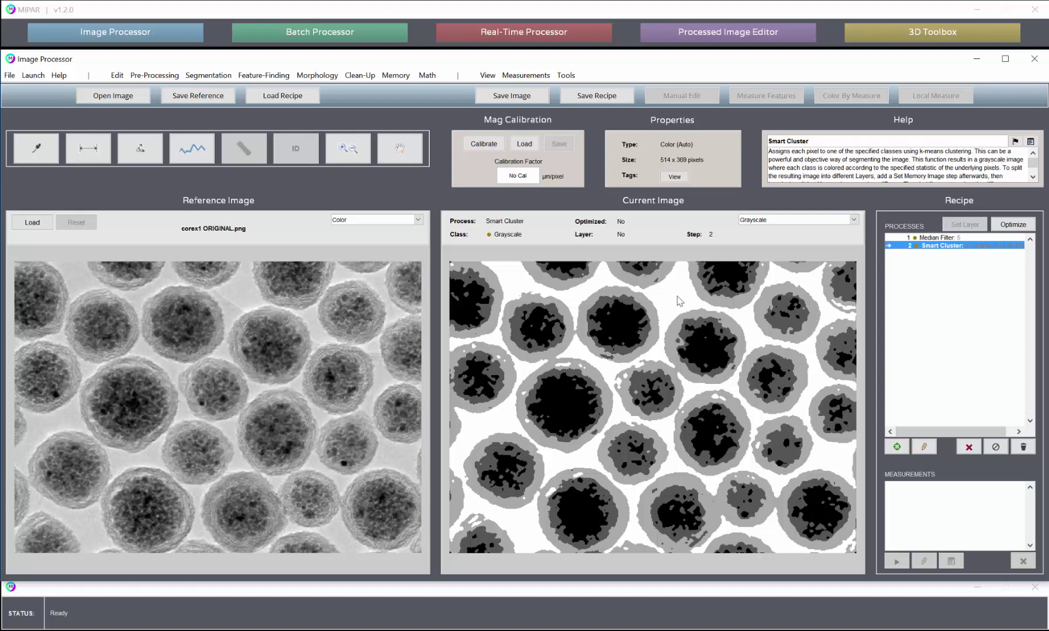
- Store the clustered image as Memory Image #1 and accept a 203–255 Range Threshold
{"action": "left_click", "coordinate": [397, 75]}
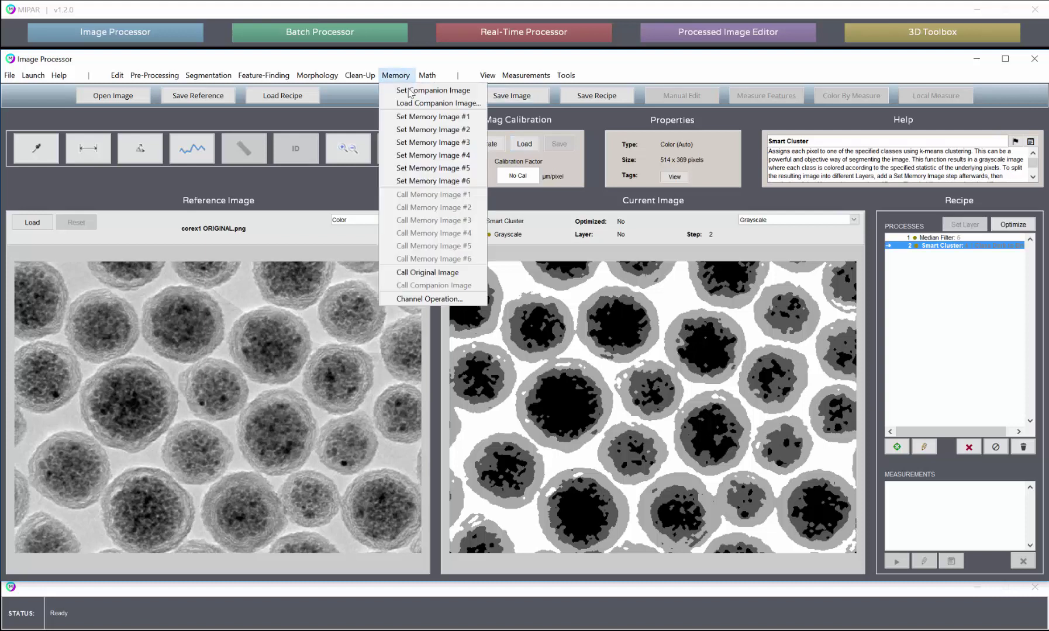
{"action": "left_click", "coordinate": [429, 116]}
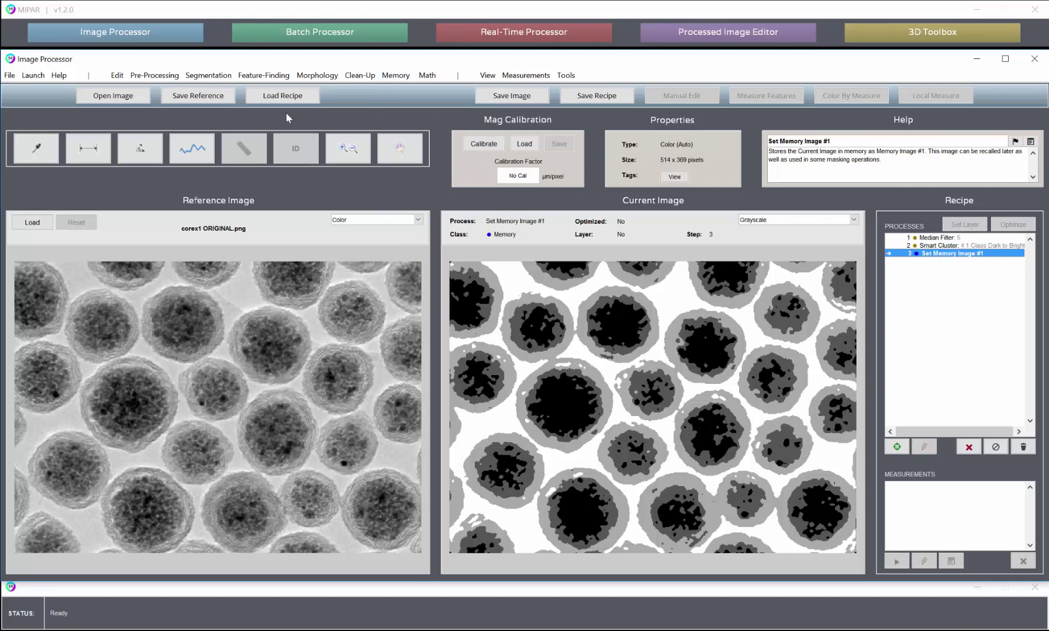
{"action": "left_click", "coordinate": [208, 76]}
{"action": "left_click", "coordinate": [229, 142]}
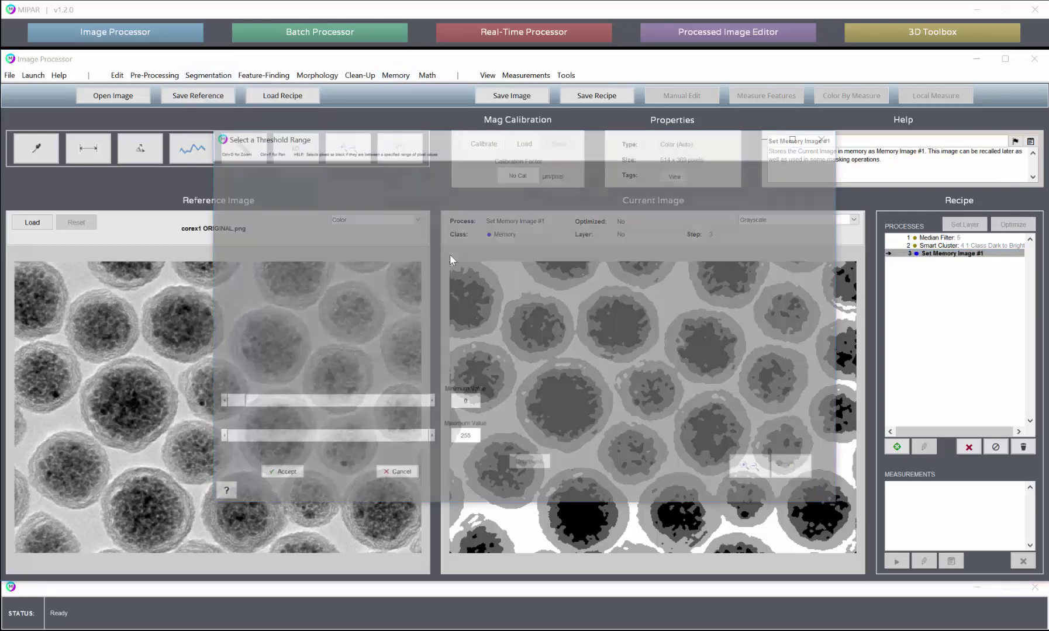
{"action": "left_click", "coordinate": [228, 403]}
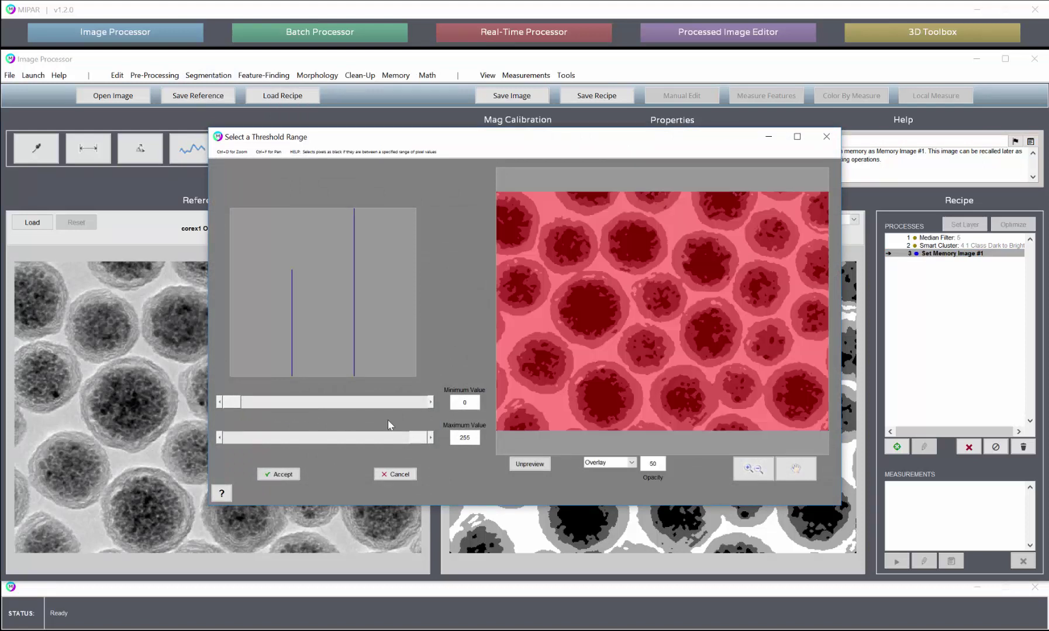
{"action": "mouse_move", "coordinate": [418, 438]}
{"action": "left_mouse_down"}
{"action": "mouse_move", "coordinate": [268, 437]}
{"action": "mouse_move", "coordinate": [432, 438]}
{"action": "left_mouse_up"}
{"action": "left_click_drag", "start_coordinate": [239, 409], "coordinate": [386, 408]}
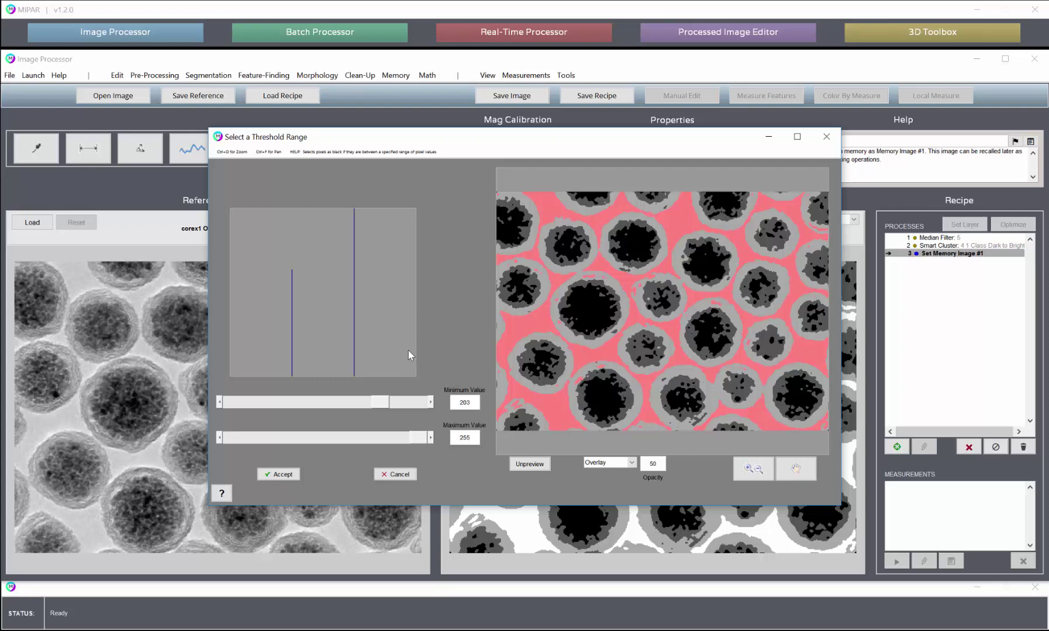
{"action": "left_click", "coordinate": [280, 474]}
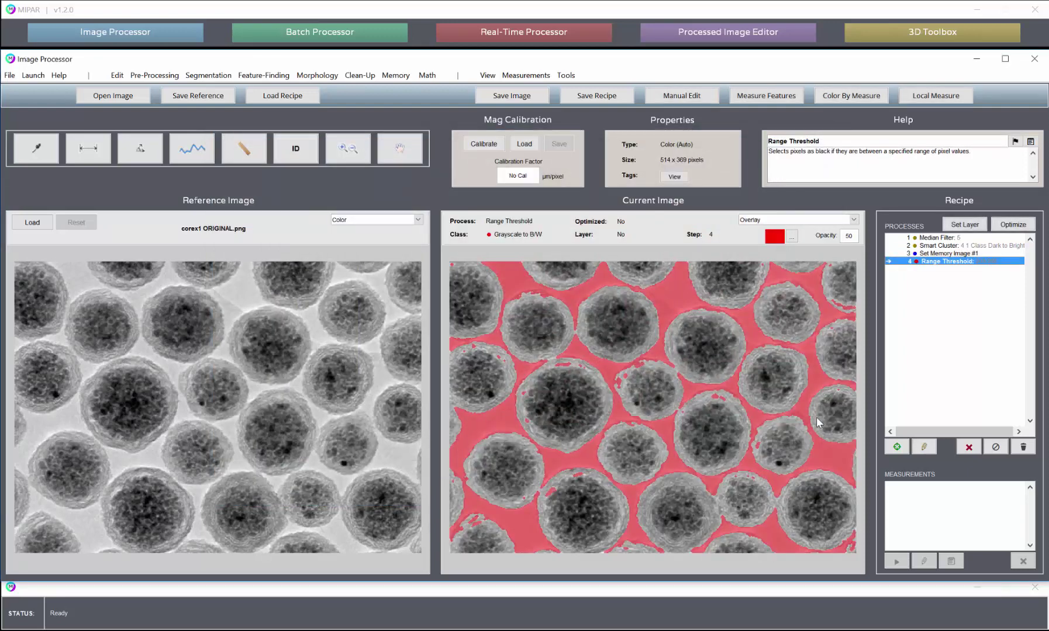
- Recall Memory Image #1 and set a 132–202 Range Threshold for the shells
{"action": "left_click", "coordinate": [396, 75]}
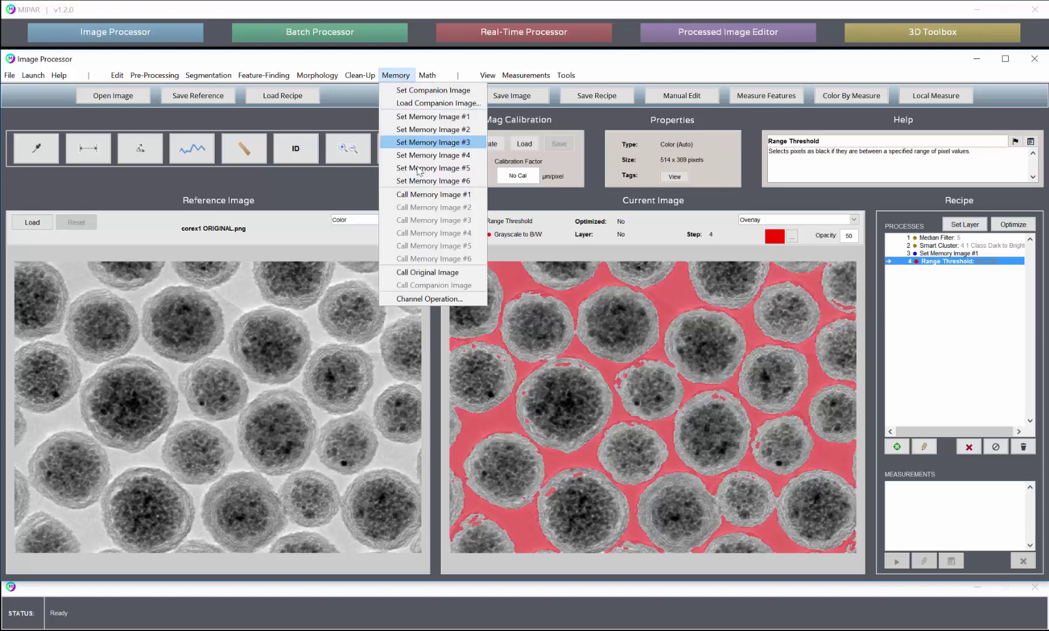
{"action": "left_click", "coordinate": [425, 195]}
{"action": "left_click", "coordinate": [209, 75]}
{"action": "left_click", "coordinate": [213, 146]}
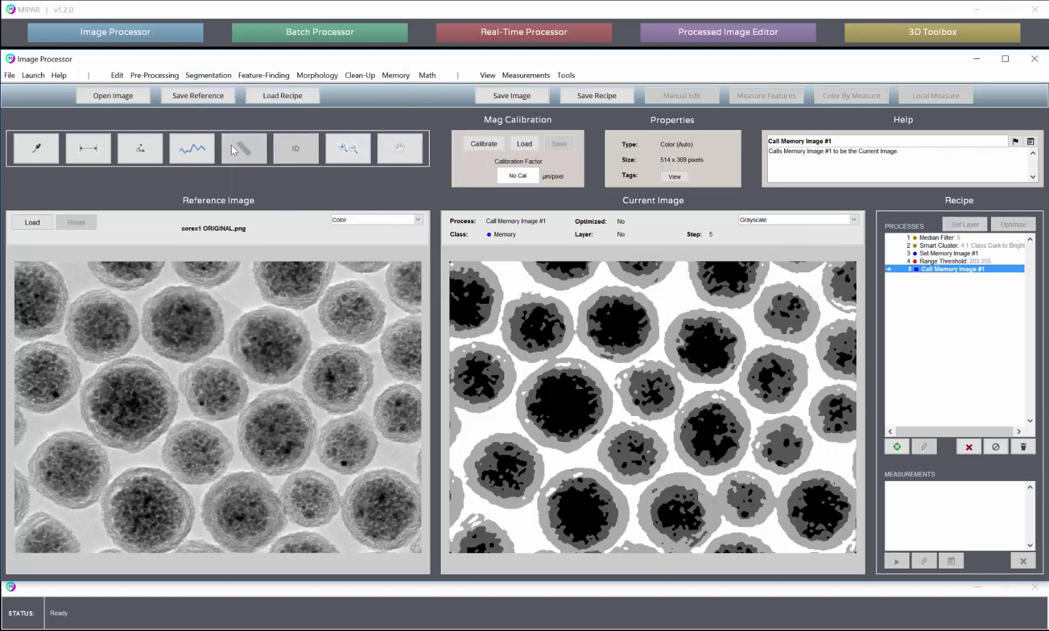
{"action": "left_click_drag", "start_coordinate": [232, 403], "coordinate": [331, 402]}
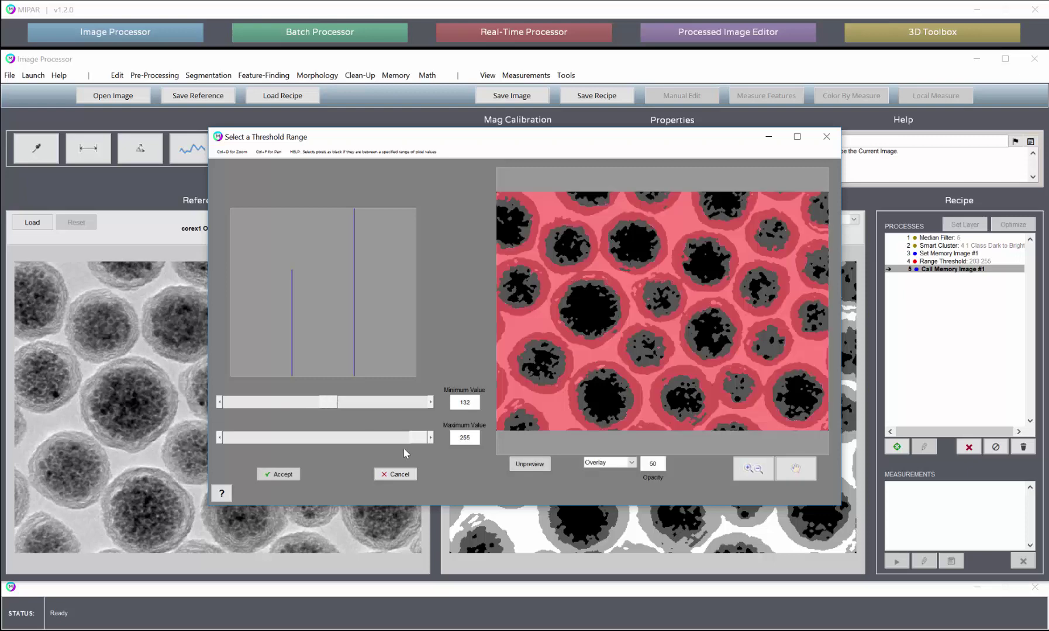
{"action": "left_click_drag", "start_coordinate": [383, 437], "coordinate": [372, 437]}
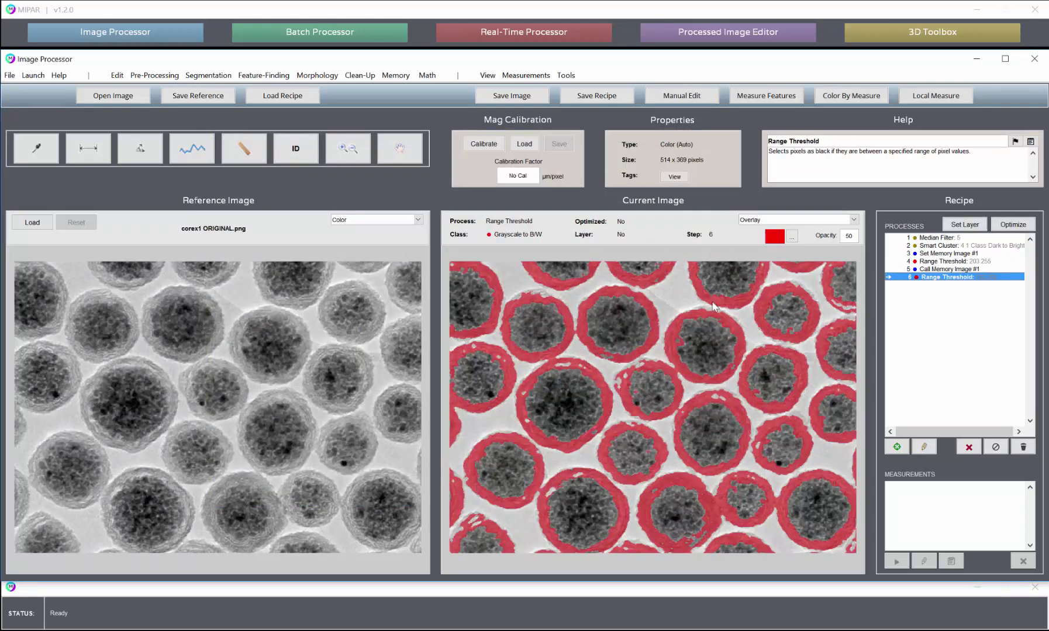
- Recall Memory Image #1 again and accept a 0–117 Range Threshold for the cores
{"action": "left_click", "coordinate": [208, 75]}
{"action": "mouse_move", "coordinate": [396, 74]}
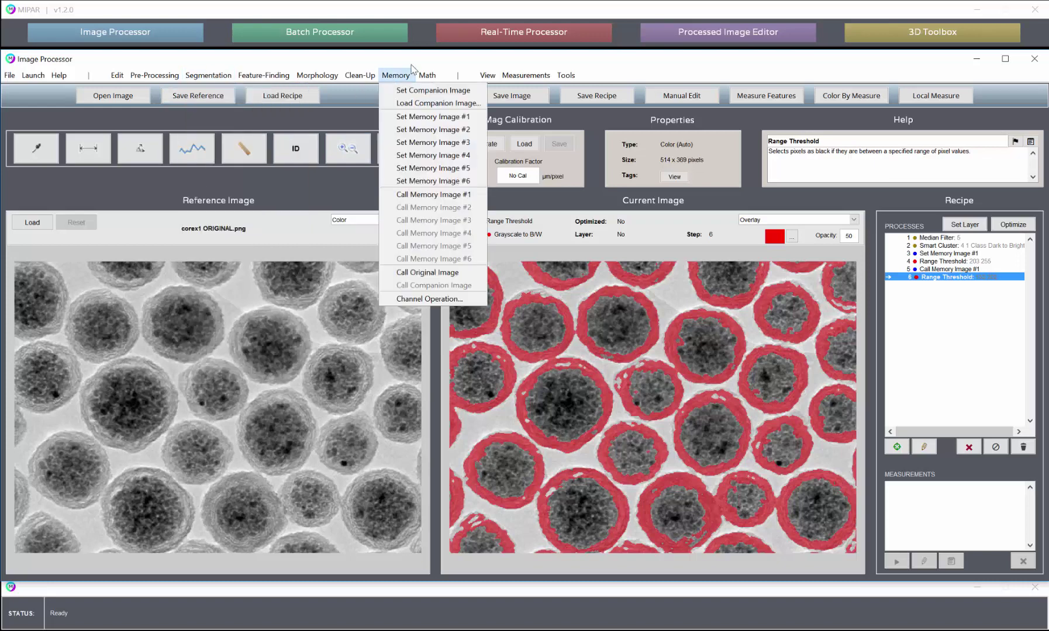
{"action": "left_click", "coordinate": [412, 196]}
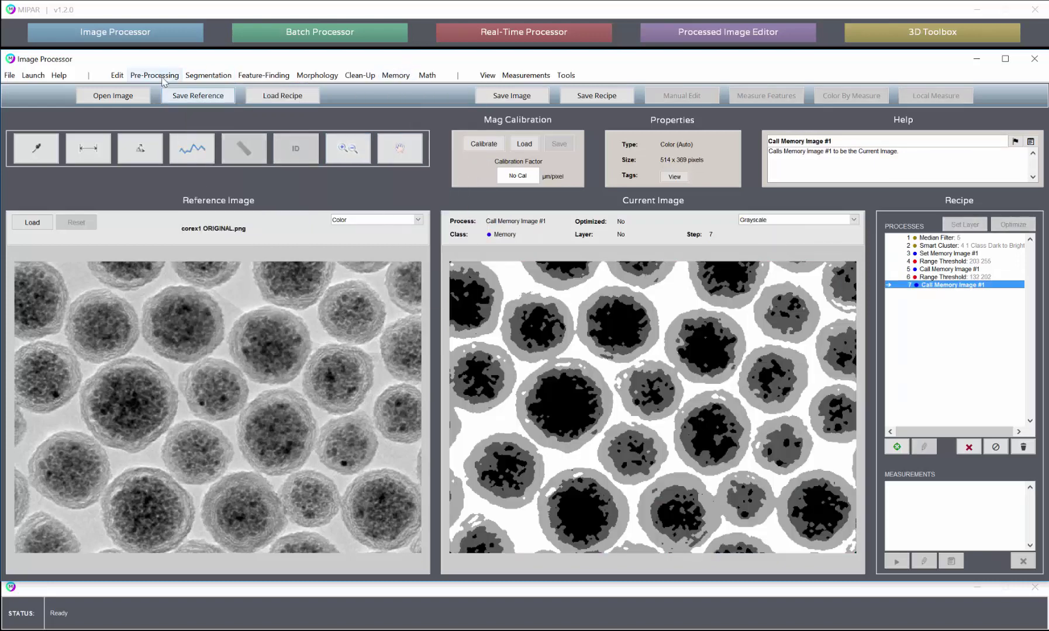
{"action": "left_click", "coordinate": [163, 75]}
{"action": "mouse_move", "coordinate": [209, 76]}
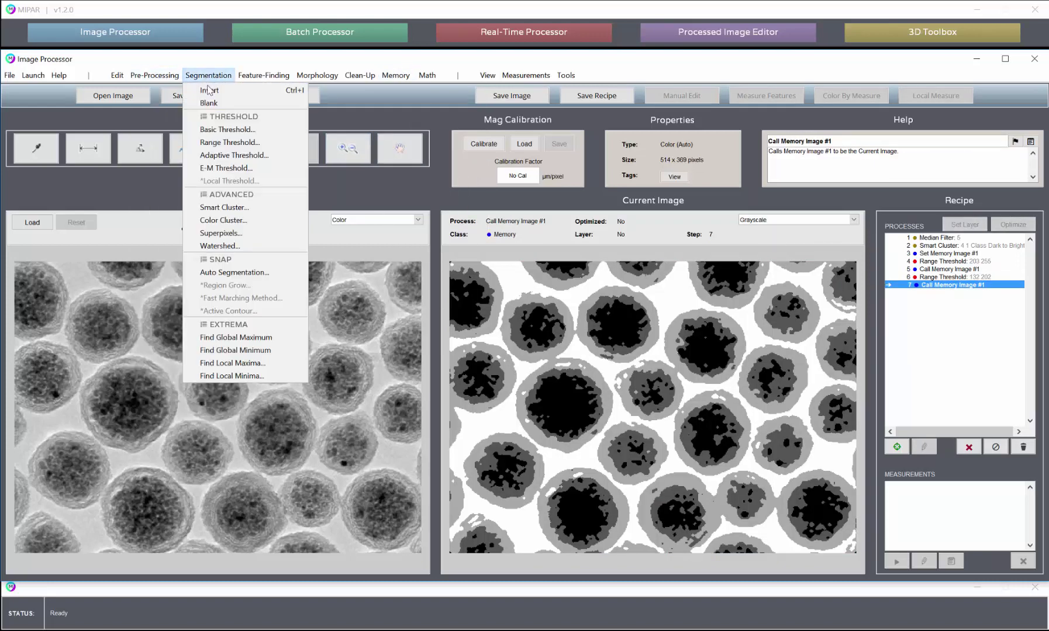
{"action": "left_click", "coordinate": [229, 142]}
{"action": "left_click_drag", "start_coordinate": [413, 443], "coordinate": [316, 440]}
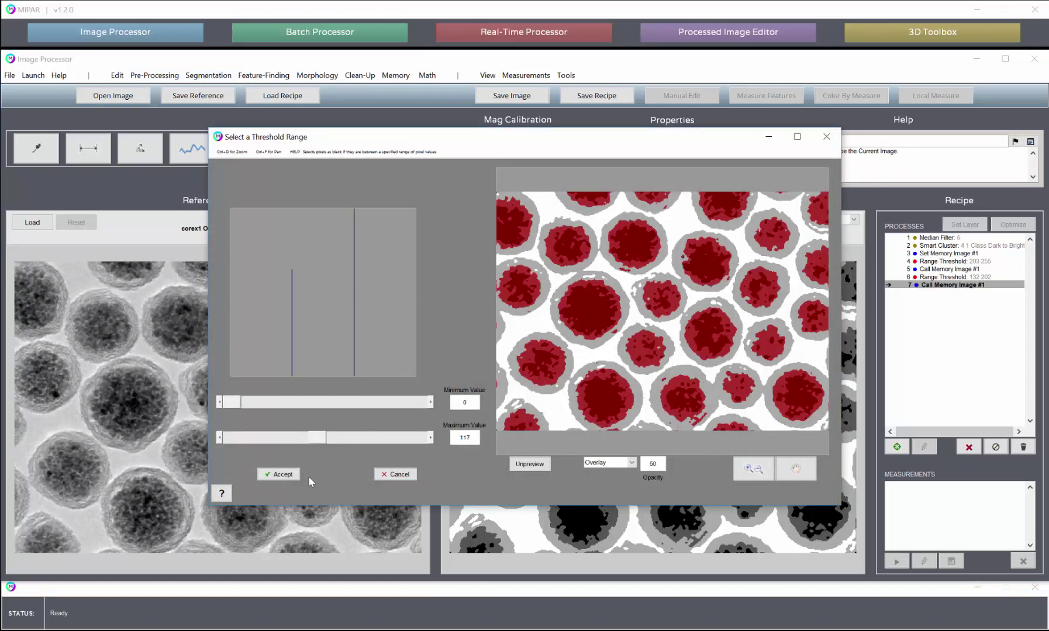
{"action": "left_click", "coordinate": [283, 474]}
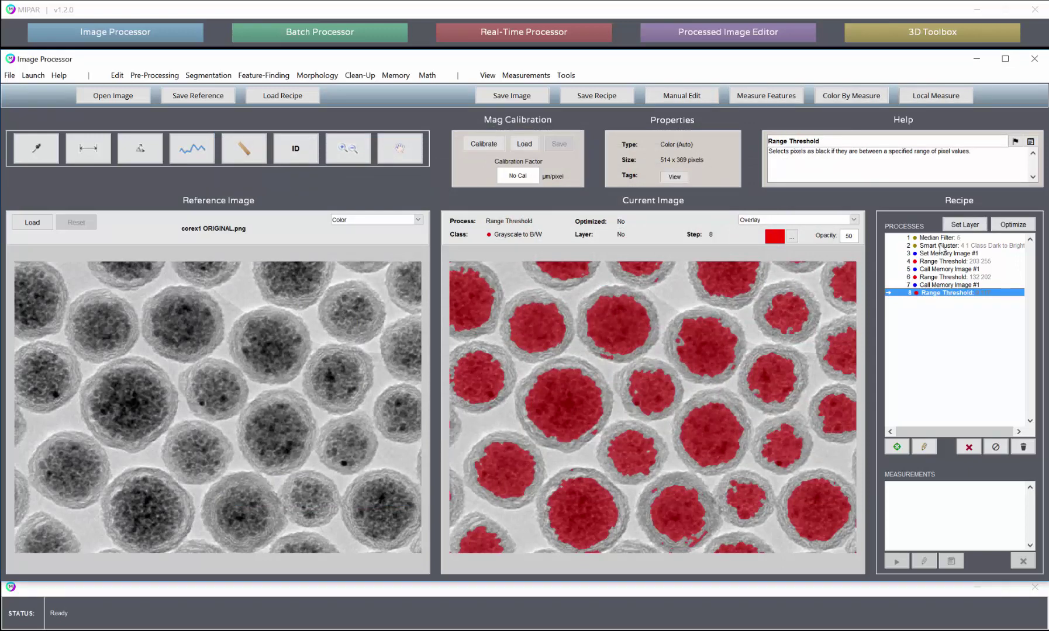
{"action": "left_click", "coordinate": [940, 246]}
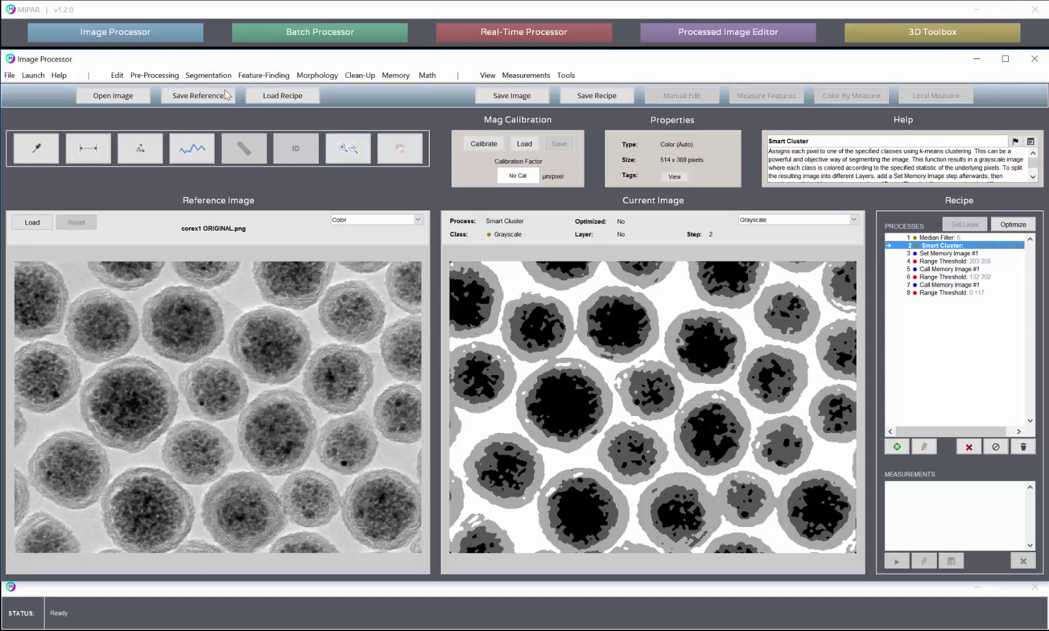
- Insert a window-size 7 Median Filter directly after the Smart Cluster step
{"action": "left_click", "coordinate": [154, 76]}
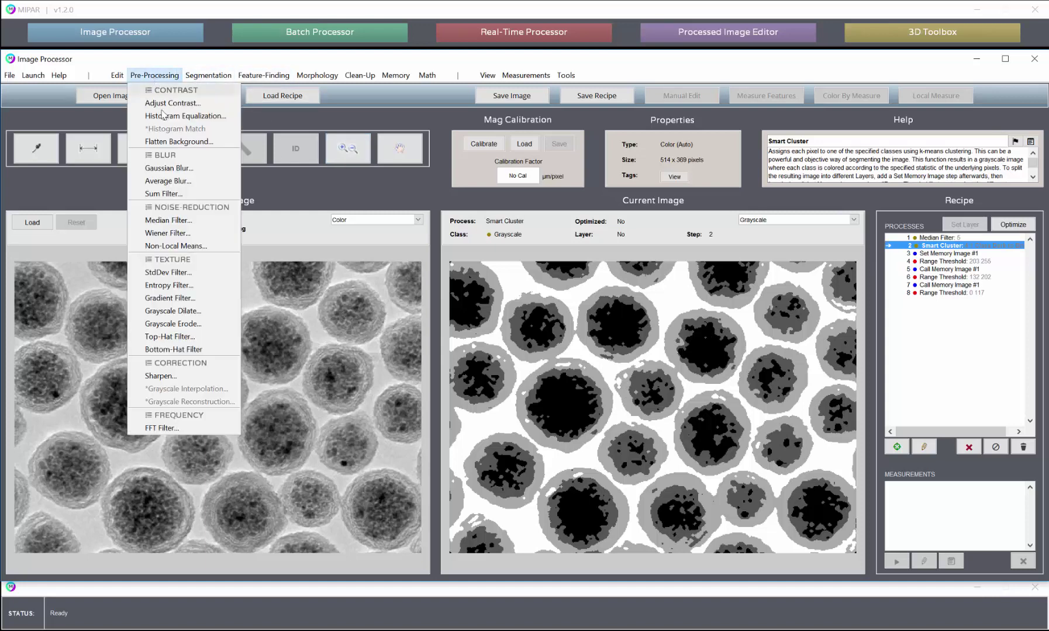
{"action": "left_click", "coordinate": [169, 221]}
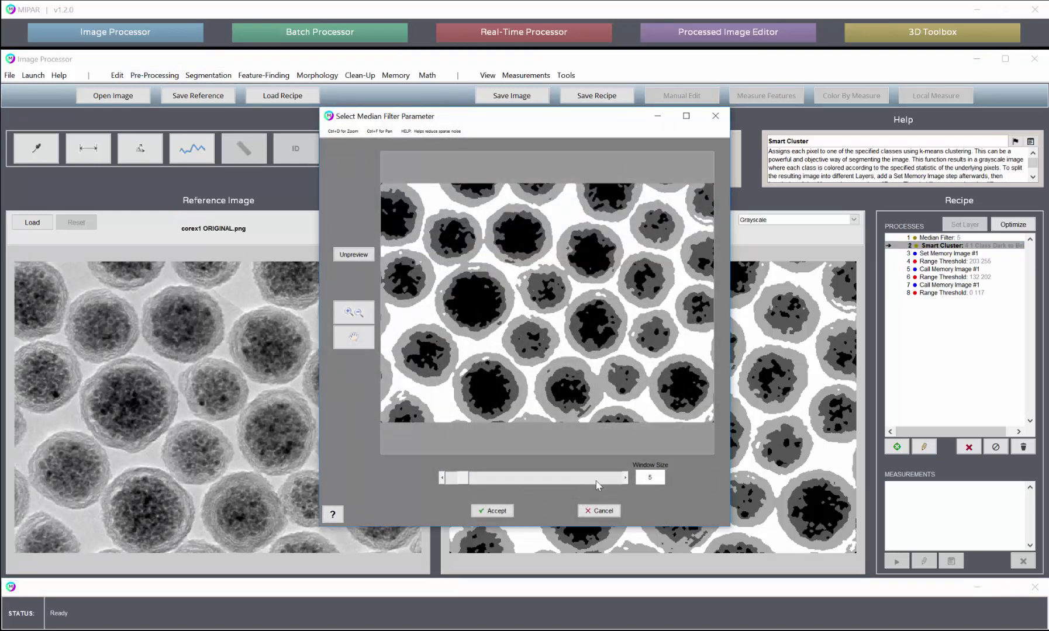
{"action": "left_click", "coordinate": [599, 478]}
{"action": "left_click", "coordinate": [496, 511]}
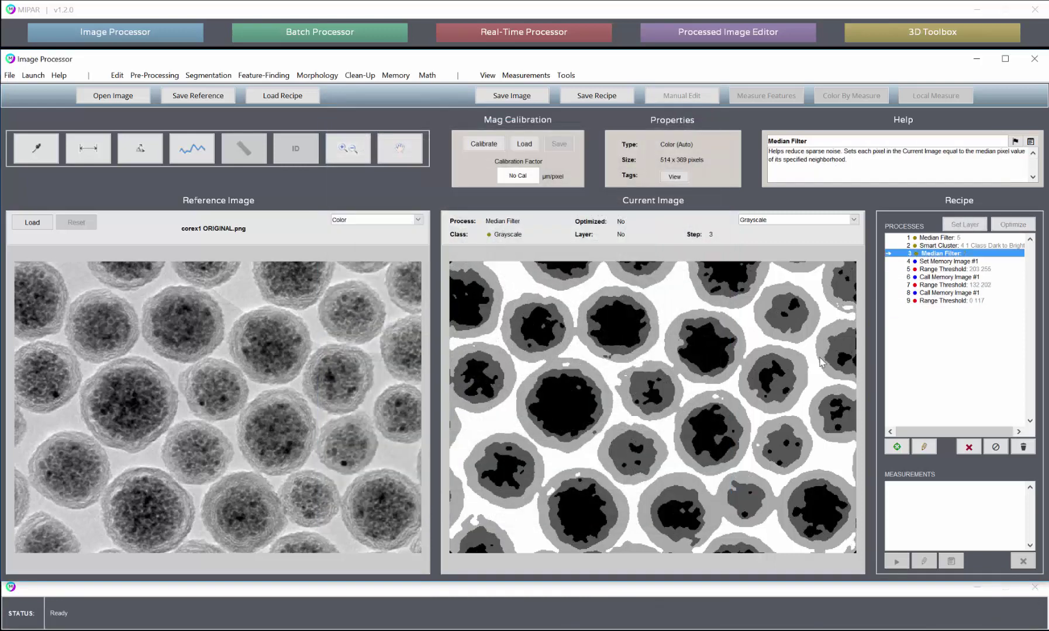
- Review the three threshold results, then assign the step 9 core threshold to a layer named Core
{"action": "left_click", "coordinate": [942, 270]}
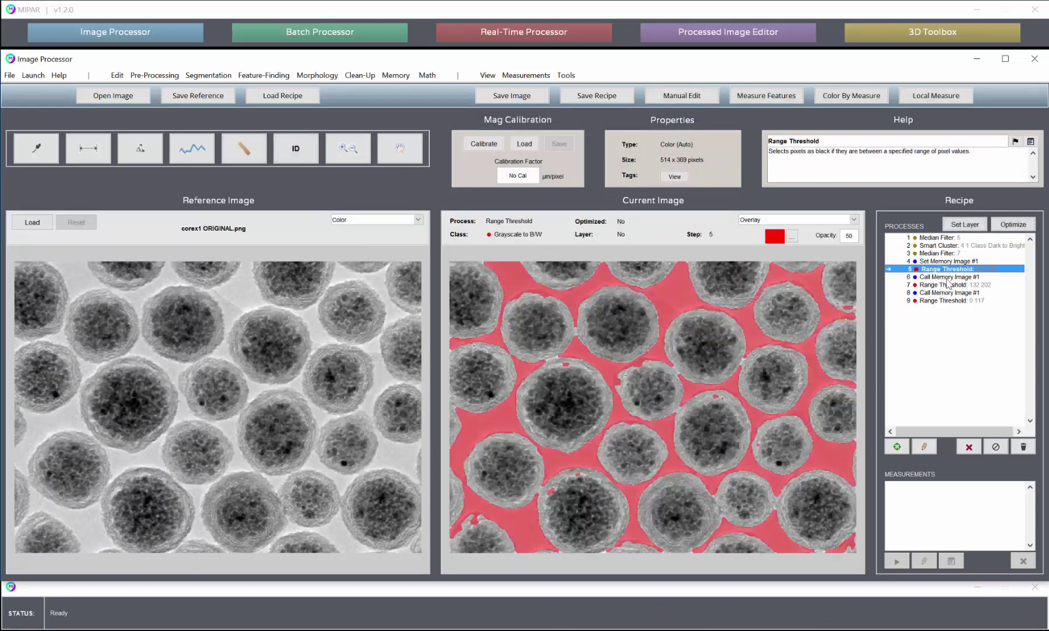
{"action": "left_click", "coordinate": [948, 285]}
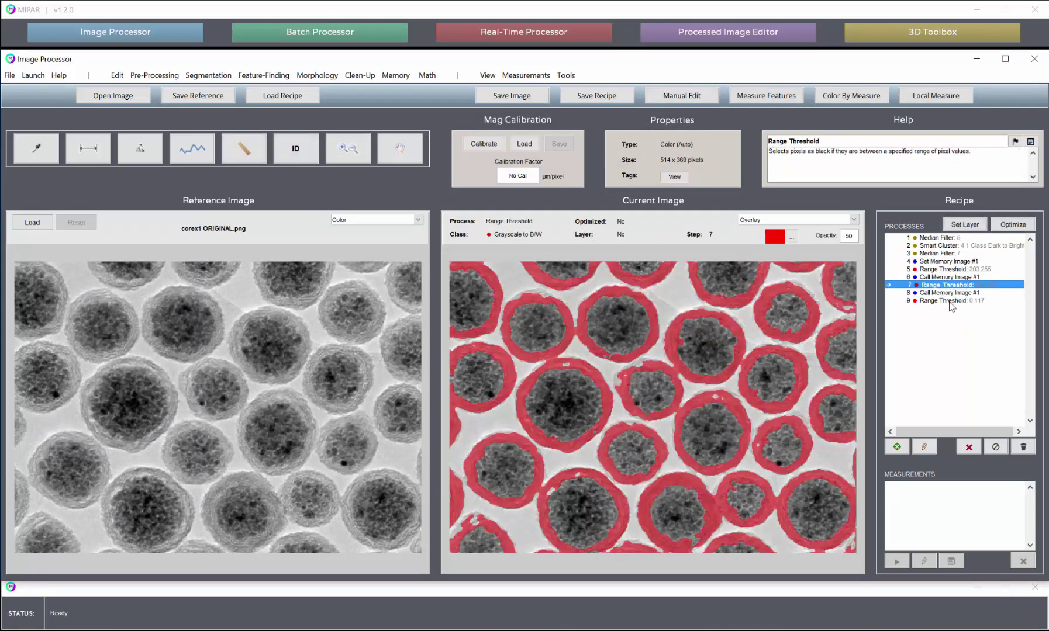
{"action": "left_click", "coordinate": [948, 300]}
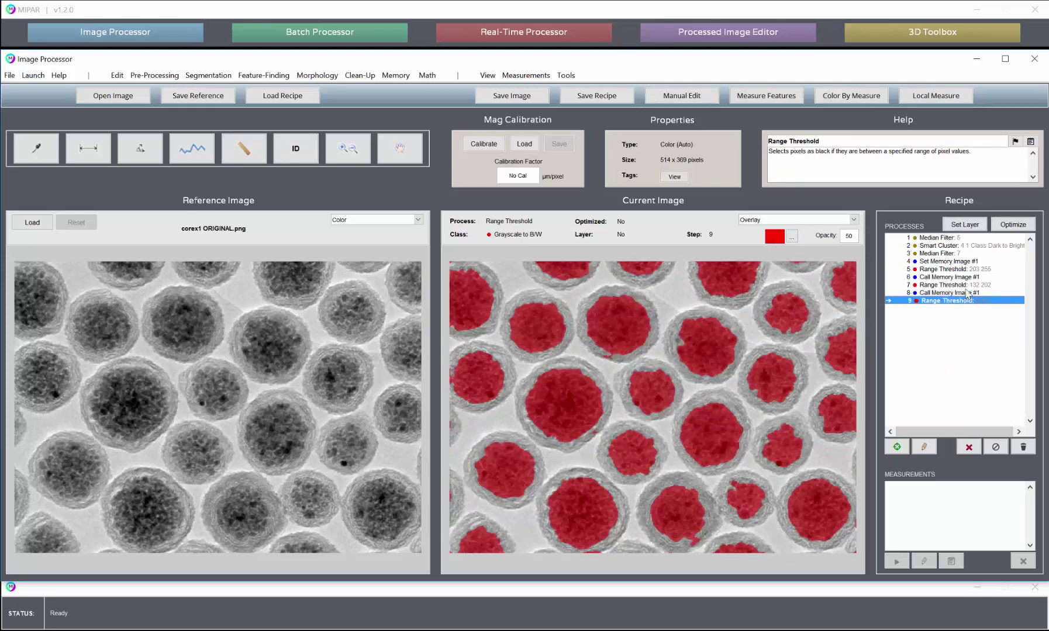
{"action": "left_click", "coordinate": [963, 225]}
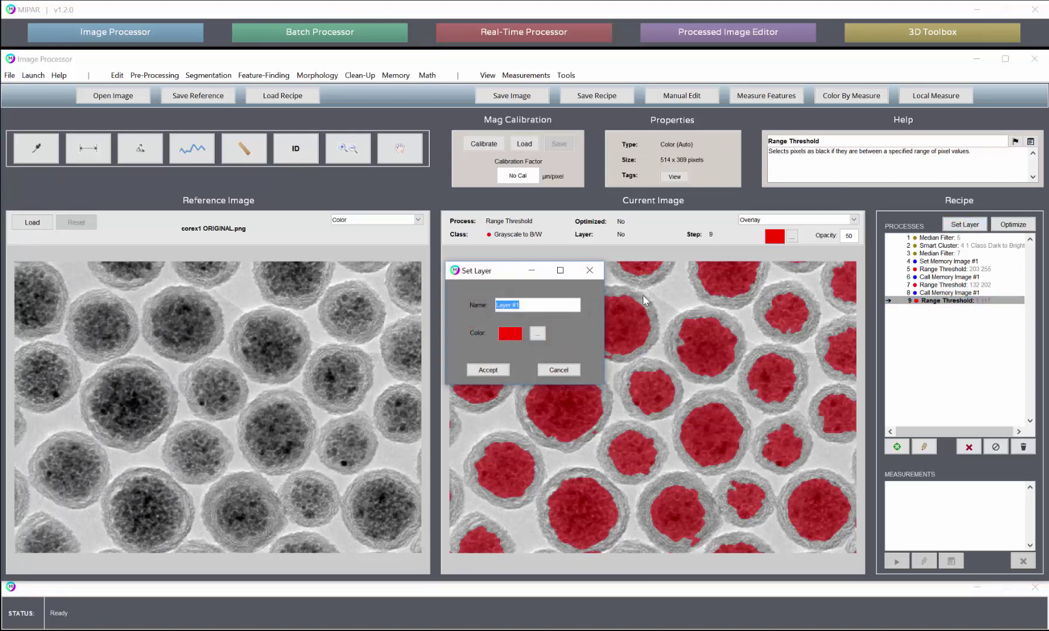
{"action": "type", "text": "Core"}
{"action": "key", "text": "Return"}
- Assign the shell threshold step to a layer named Shell
{"action": "left_click", "coordinate": [957, 285]}
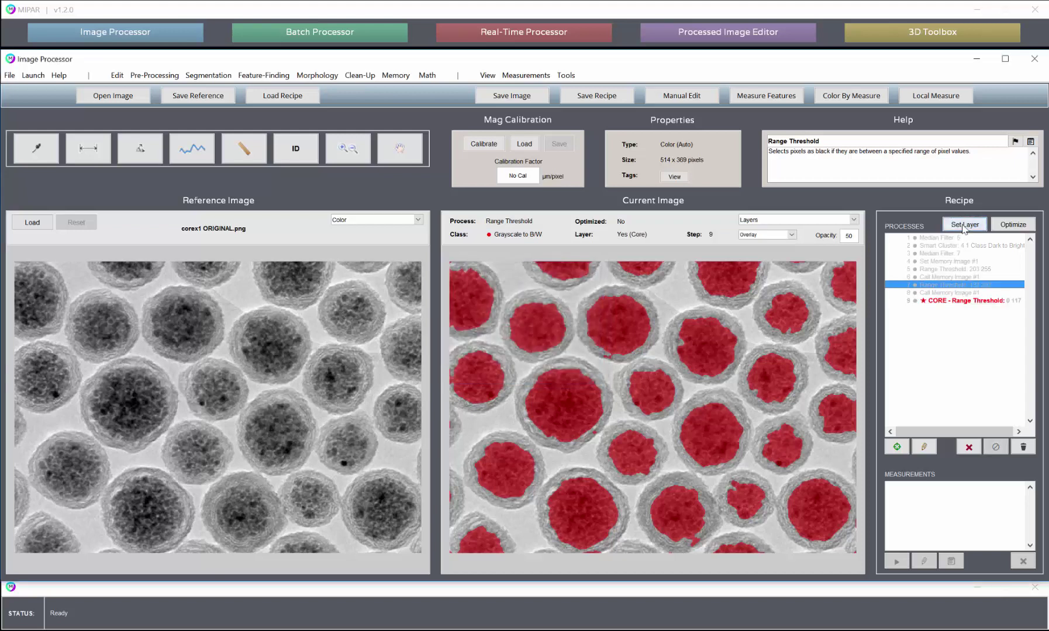
{"action": "left_click", "coordinate": [965, 224]}
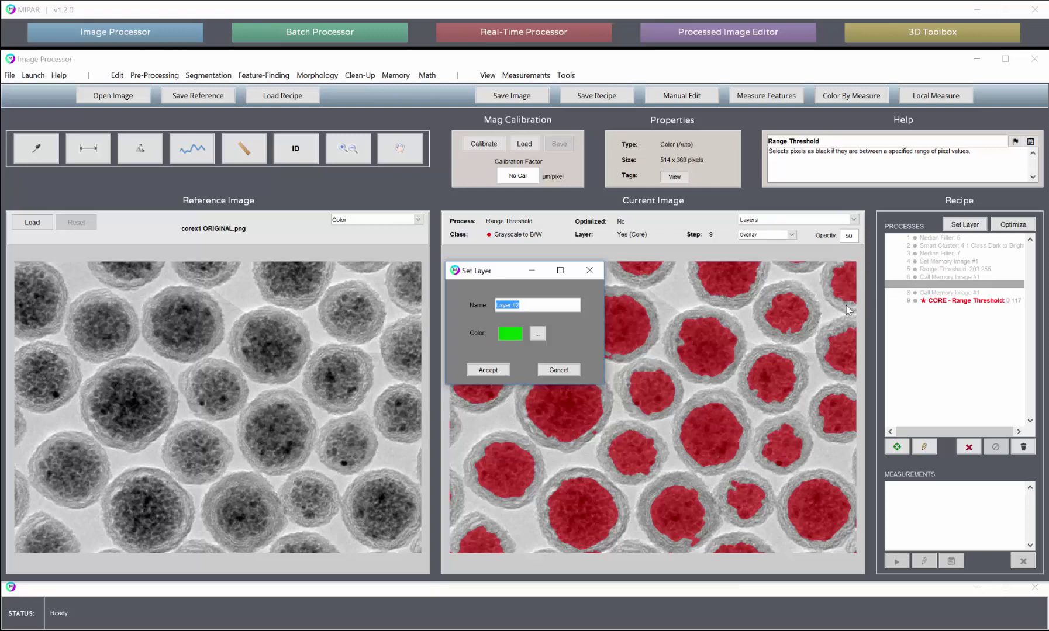
{"action": "type", "text": "Shell"}
{"action": "key", "text": "Return"}
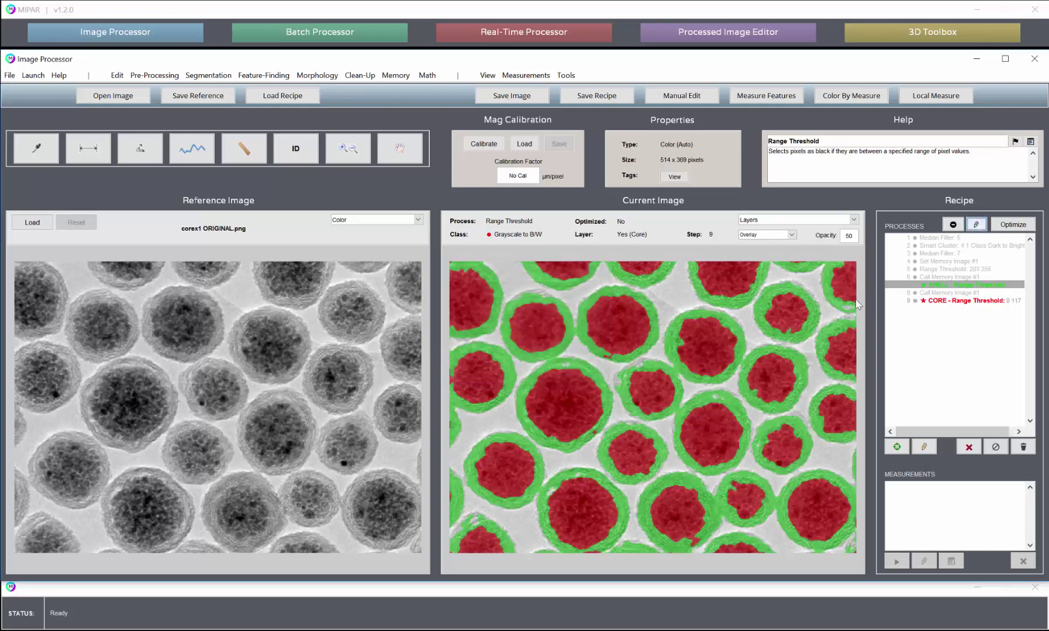
- Assign the background threshold step to a blue layer named Background
{"action": "left_click", "coordinate": [952, 270]}
{"action": "left_click", "coordinate": [959, 227]}
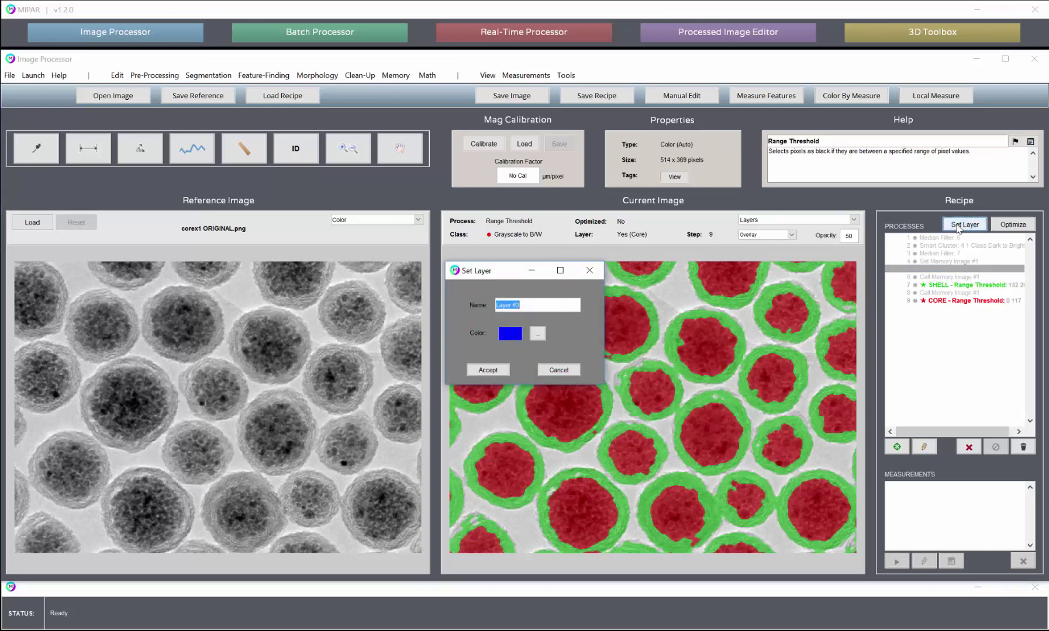
{"action": "type", "text": "Background"}
{"action": "left_click", "coordinate": [488, 370]}
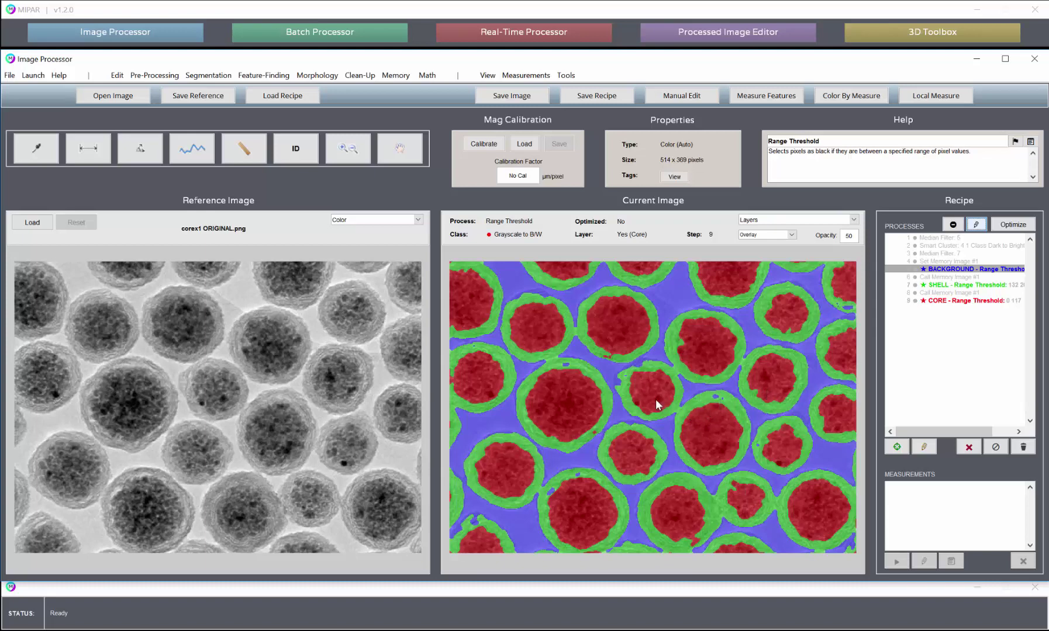
- Check the step 7 shell threshold, then return to step 5, the BACKGROUND Range Threshold
{"action": "left_click", "coordinate": [972, 285]}
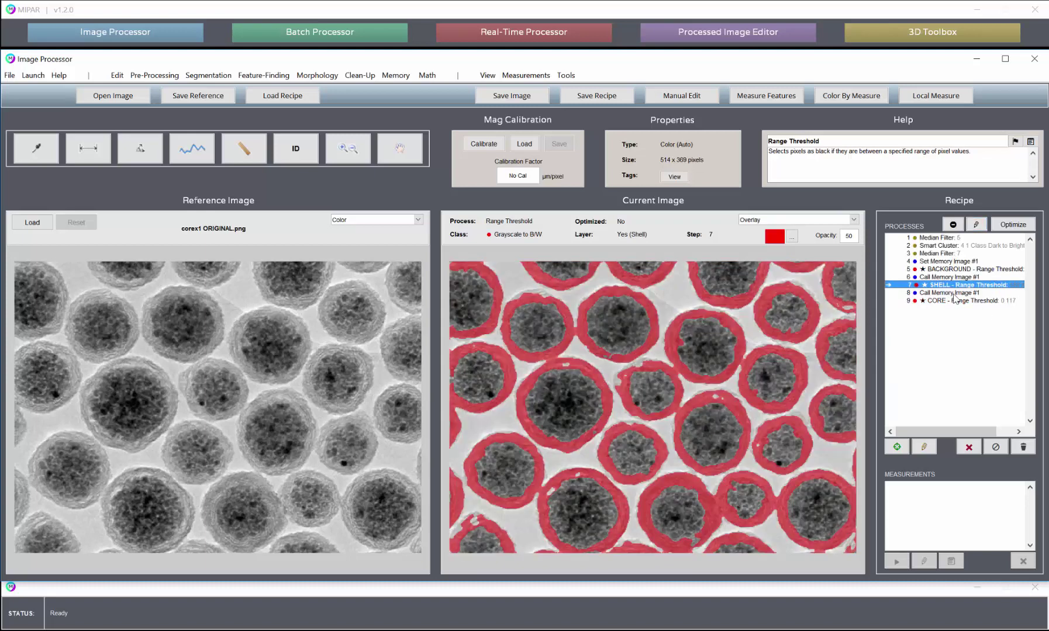
{"action": "left_click", "coordinate": [952, 271]}
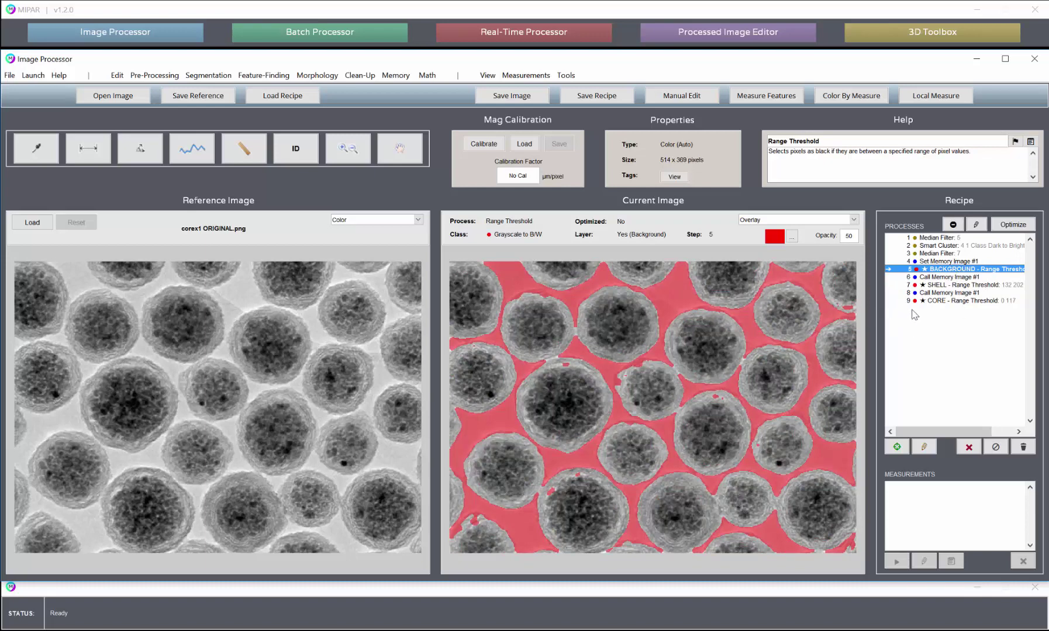
- Add a Reject Features filter removing black features of 50 pixels or less
{"action": "left_click", "coordinate": [362, 78]}
{"action": "left_click", "coordinate": [379, 92]}
{"action": "double_click", "coordinate": [553, 419]}
{"action": "type", "text": "50"}
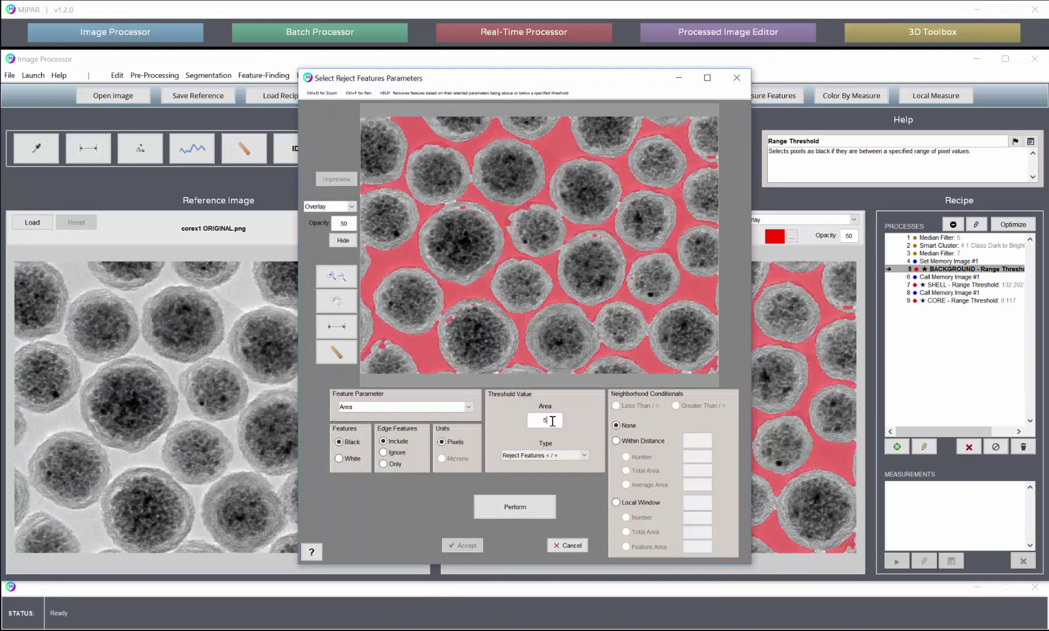
{"action": "left_click", "coordinate": [516, 507]}
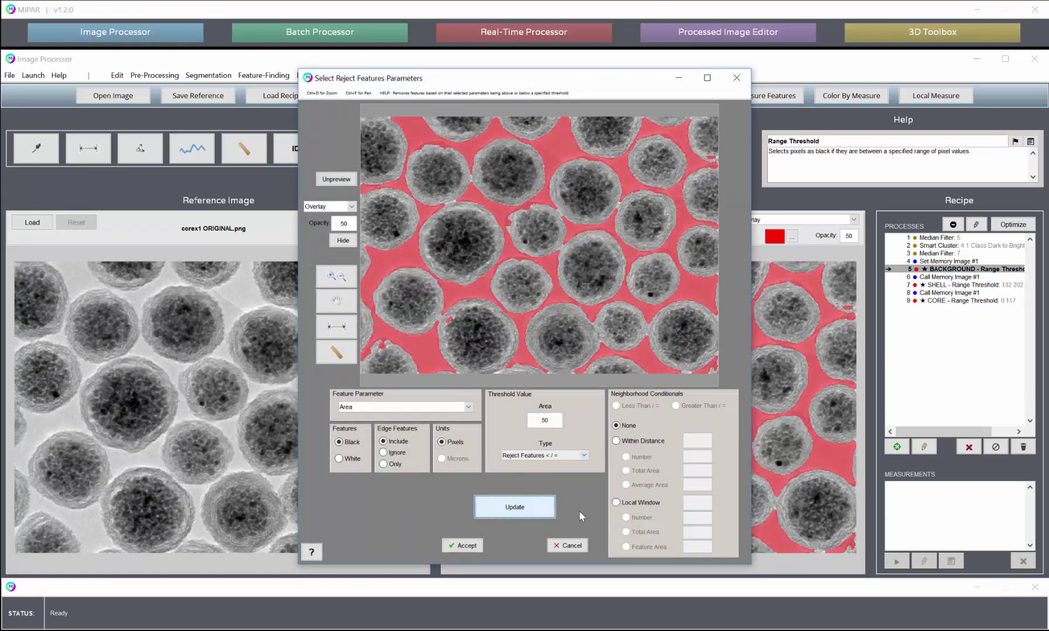
{"action": "left_click", "coordinate": [463, 546]}
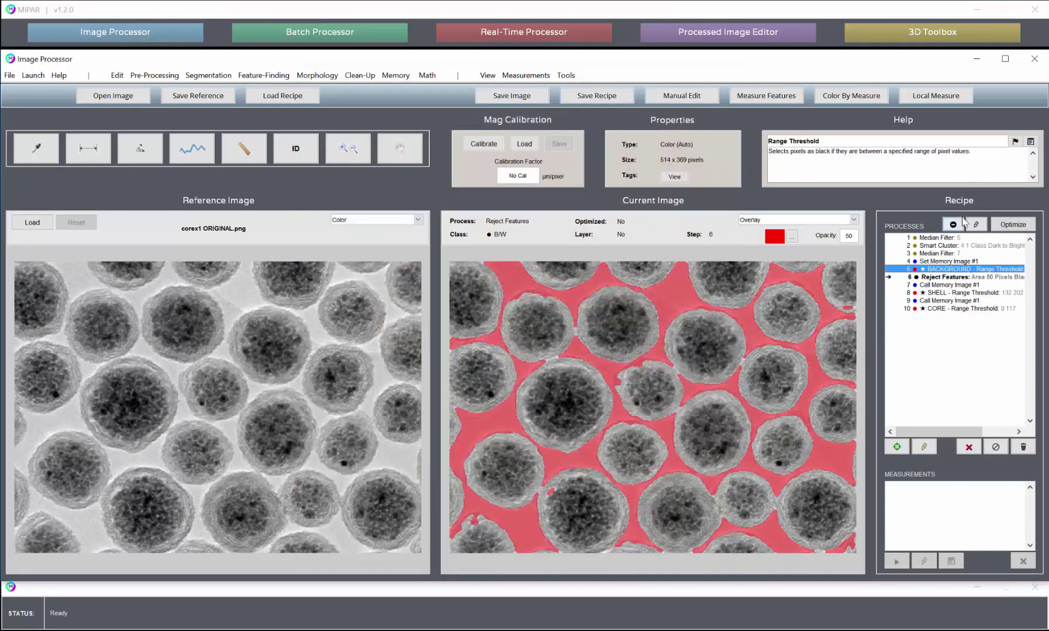
- Make the new Reject Features step the blue Background layer
{"action": "left_click", "coordinate": [943, 277]}
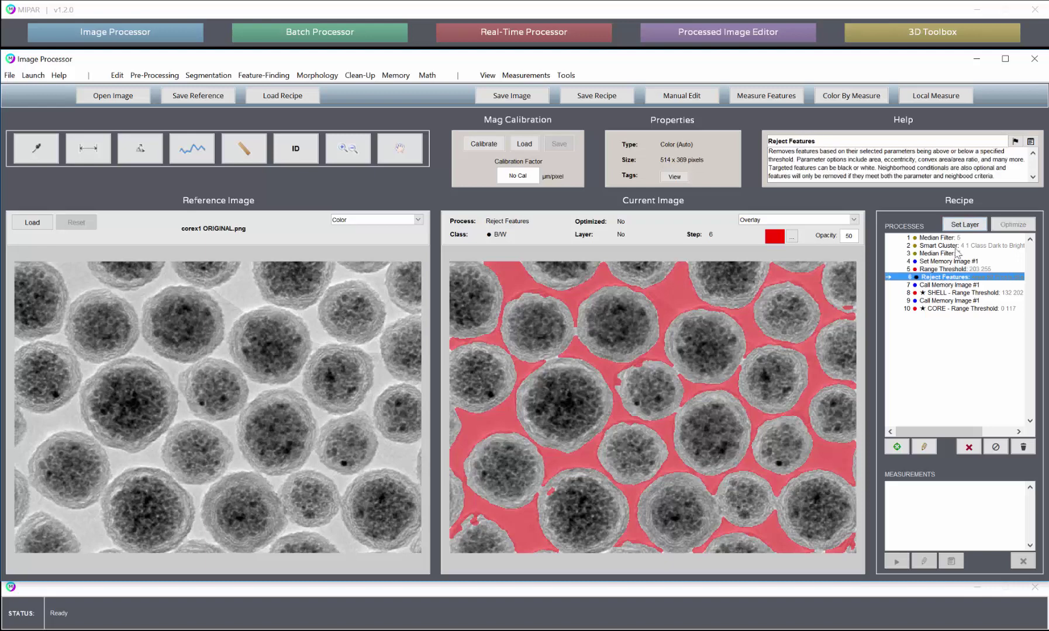
{"action": "left_click", "coordinate": [964, 225]}
{"action": "type", "text": "Ba"}
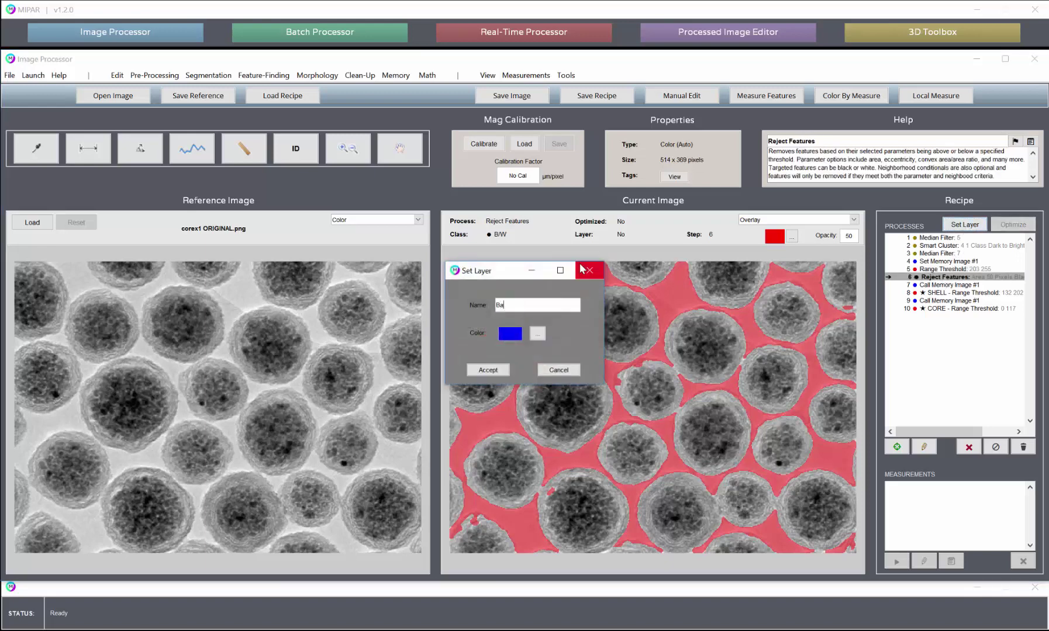
{"action": "type", "text": "ckground"}
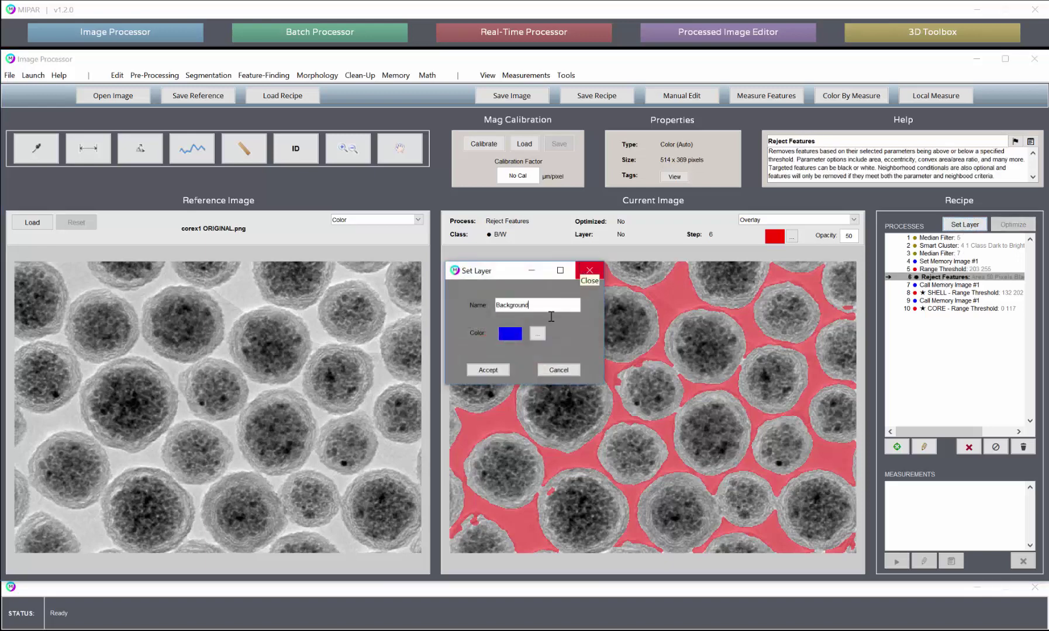
{"action": "left_click", "coordinate": [487, 369]}
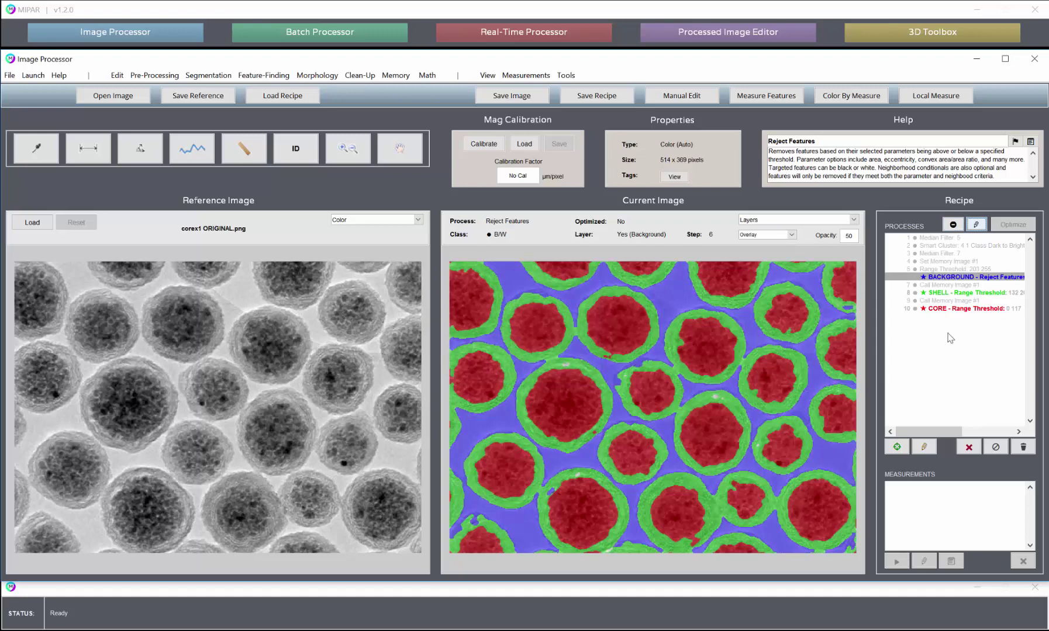
- After the shell threshold, add a Reject Features filter removing white features of 50 pixels or less
{"action": "left_click", "coordinate": [940, 293]}
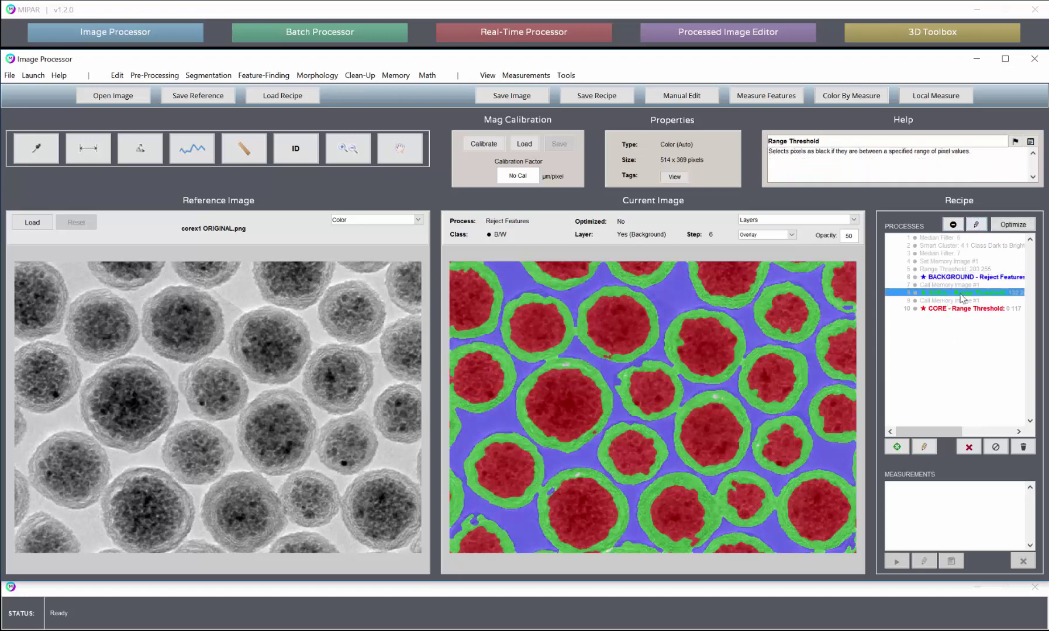
{"action": "left_click", "coordinate": [360, 75]}
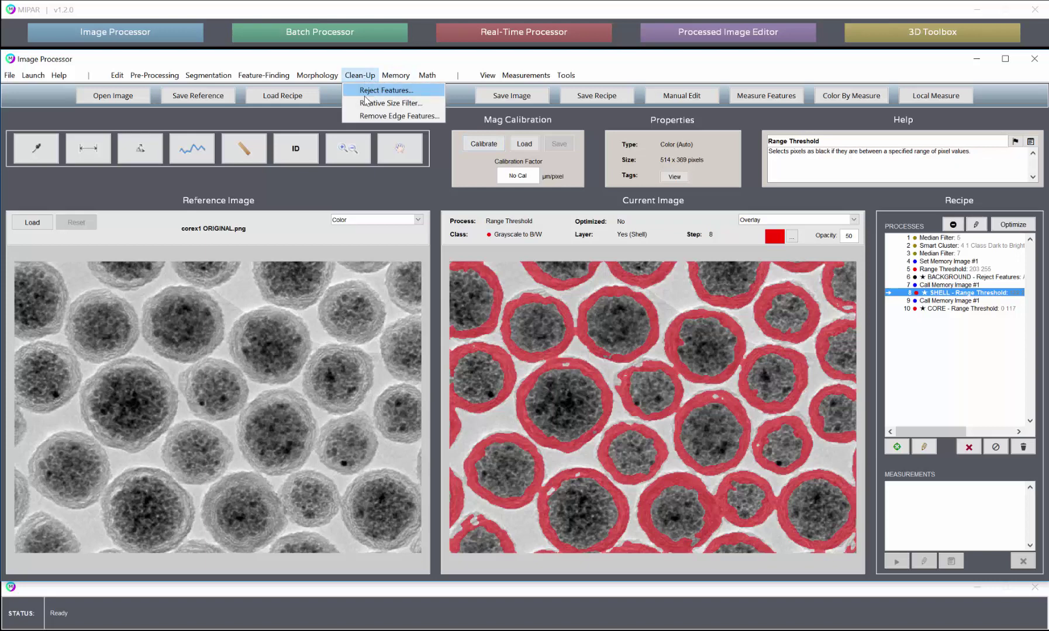
{"action": "left_click", "coordinate": [367, 101]}
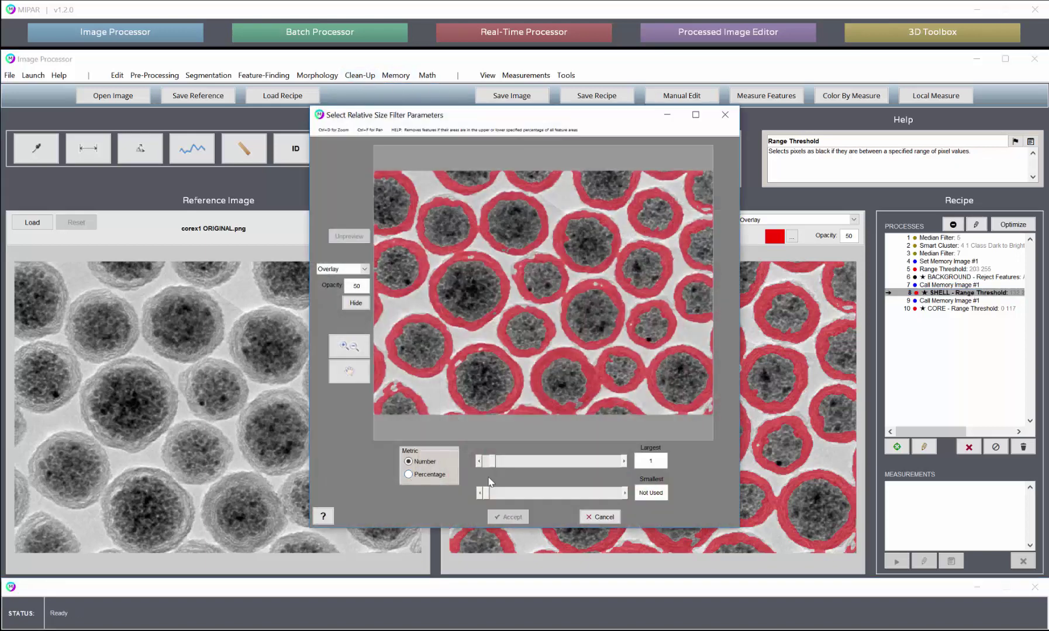
{"action": "left_click", "coordinate": [589, 517]}
{"action": "left_click", "coordinate": [360, 76]}
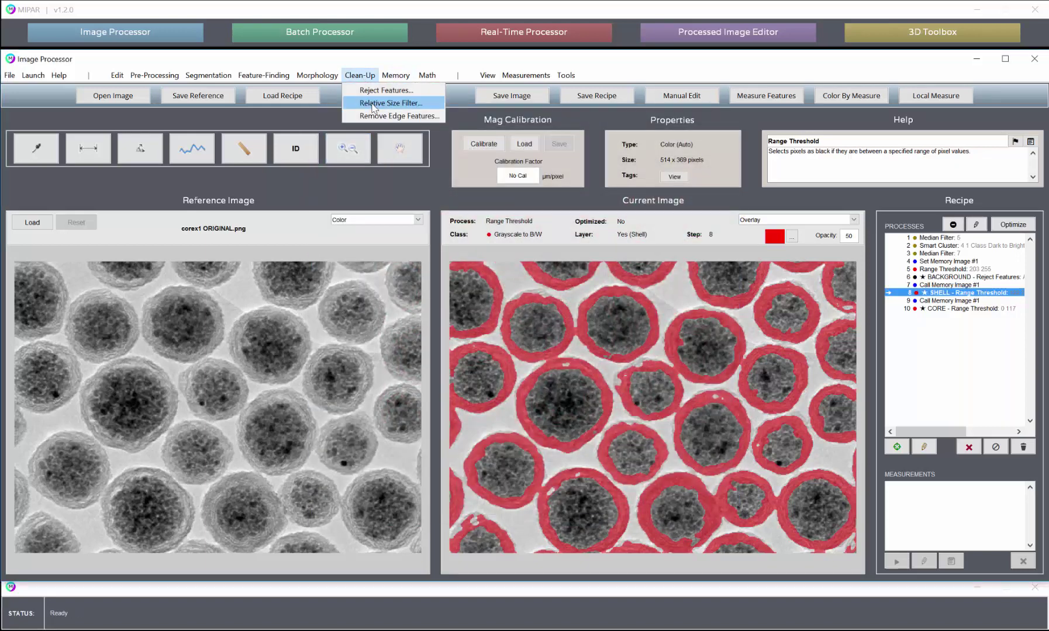
{"action": "left_click", "coordinate": [369, 87]}
{"action": "left_click", "coordinate": [353, 460]}
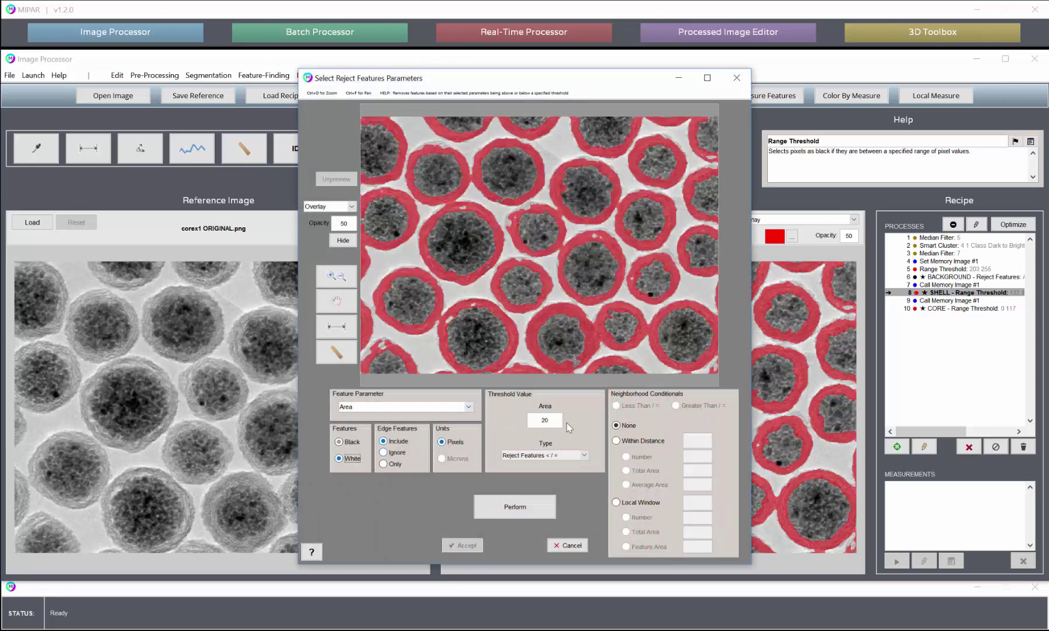
{"action": "double_click", "coordinate": [553, 420]}
{"action": "type", "text": "50"}
{"action": "left_click", "coordinate": [541, 504]}
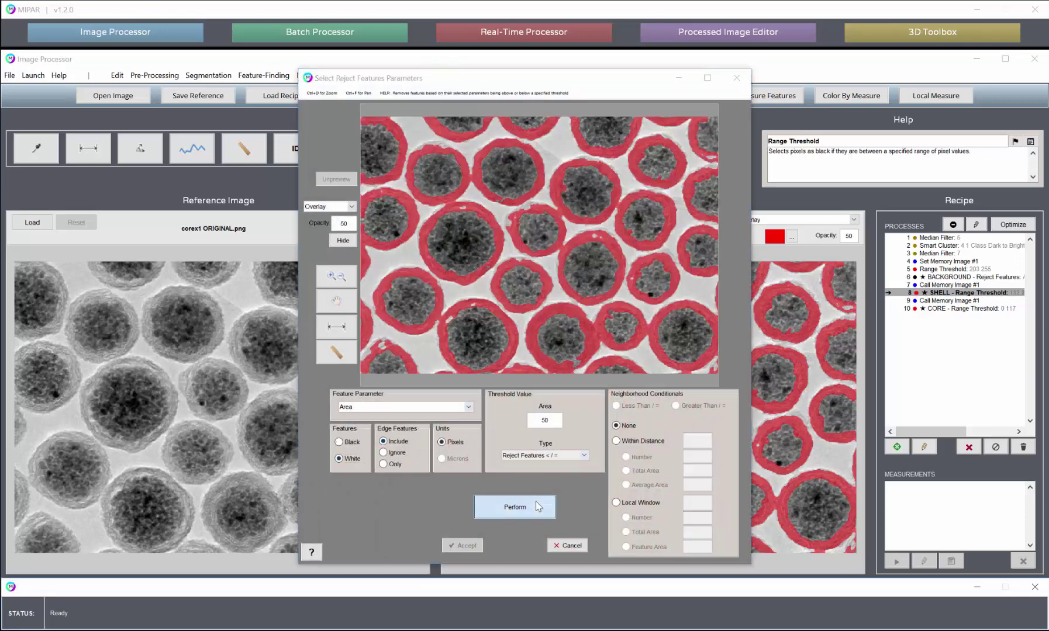
{"action": "left_click", "coordinate": [469, 546]}
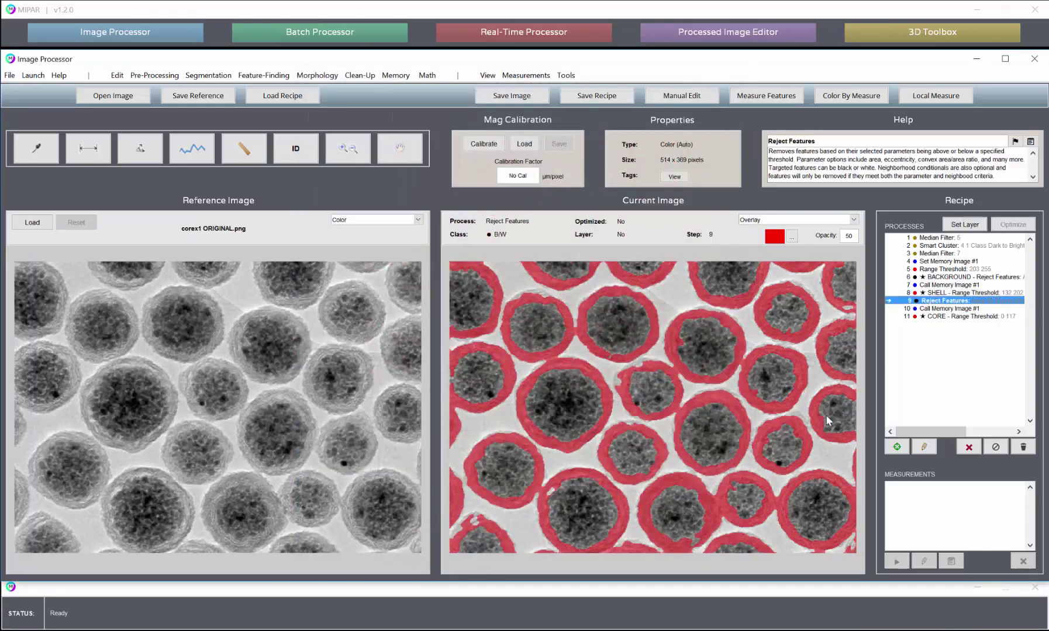
- Make the new shell Reject Features step a green layer named Shell
{"action": "left_click", "coordinate": [950, 293]}
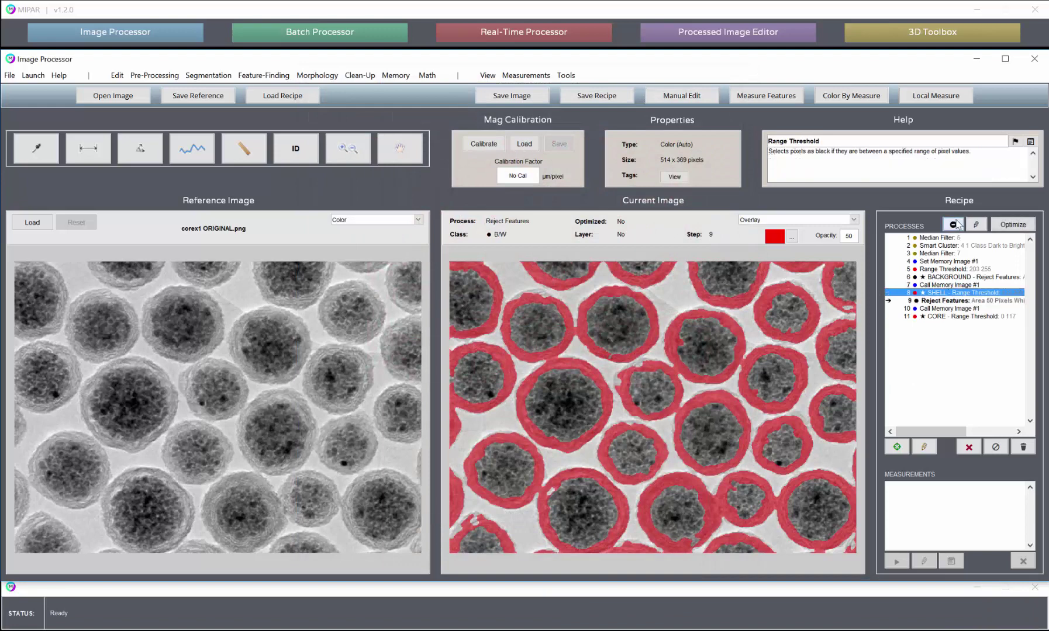
{"action": "left_click", "coordinate": [947, 301]}
{"action": "left_click", "coordinate": [965, 224]}
{"action": "type", "text": "Shell"}
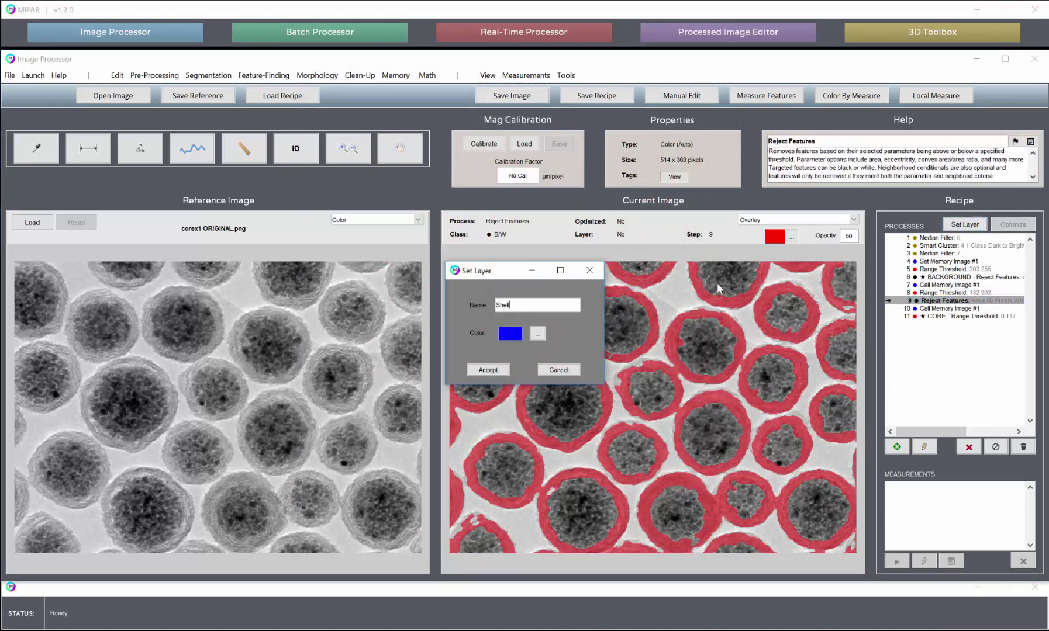
{"action": "left_click", "coordinate": [537, 334]}
{"action": "left_click", "coordinate": [497, 313]}
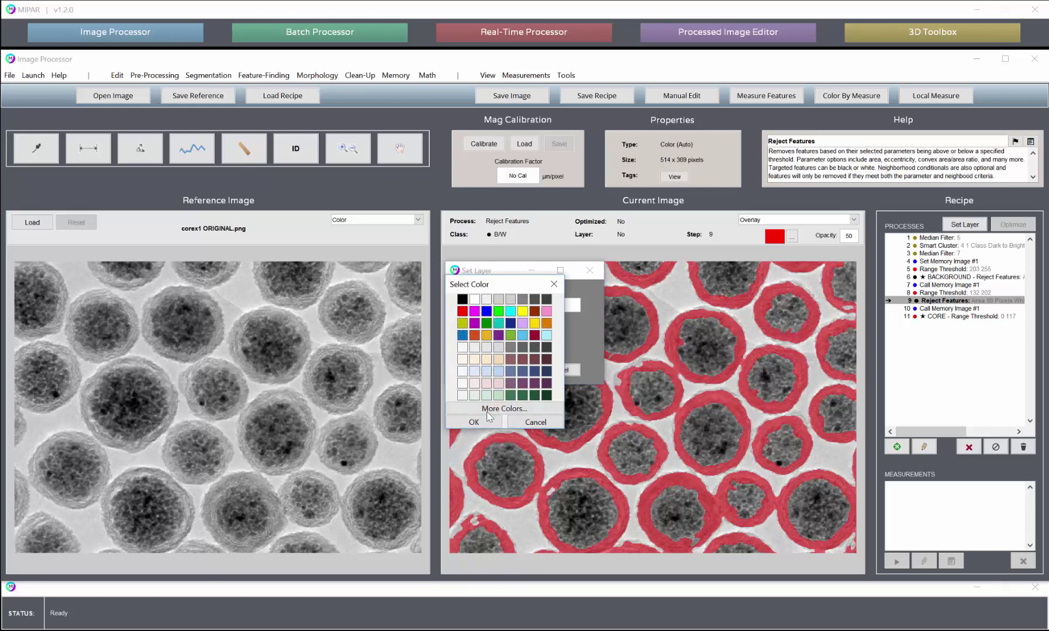
{"action": "left_click", "coordinate": [473, 422]}
{"action": "left_click", "coordinate": [484, 368]}
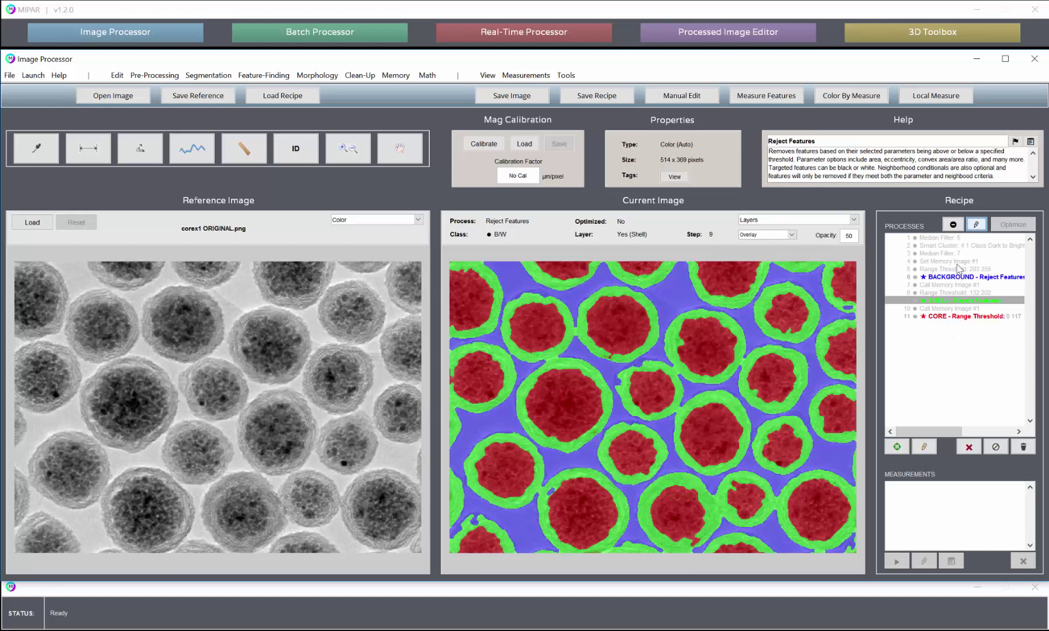
- Change the area threshold of the background and shell Reject Features steps from 50 to 100 pixels
{"action": "left_click", "coordinate": [971, 277]}
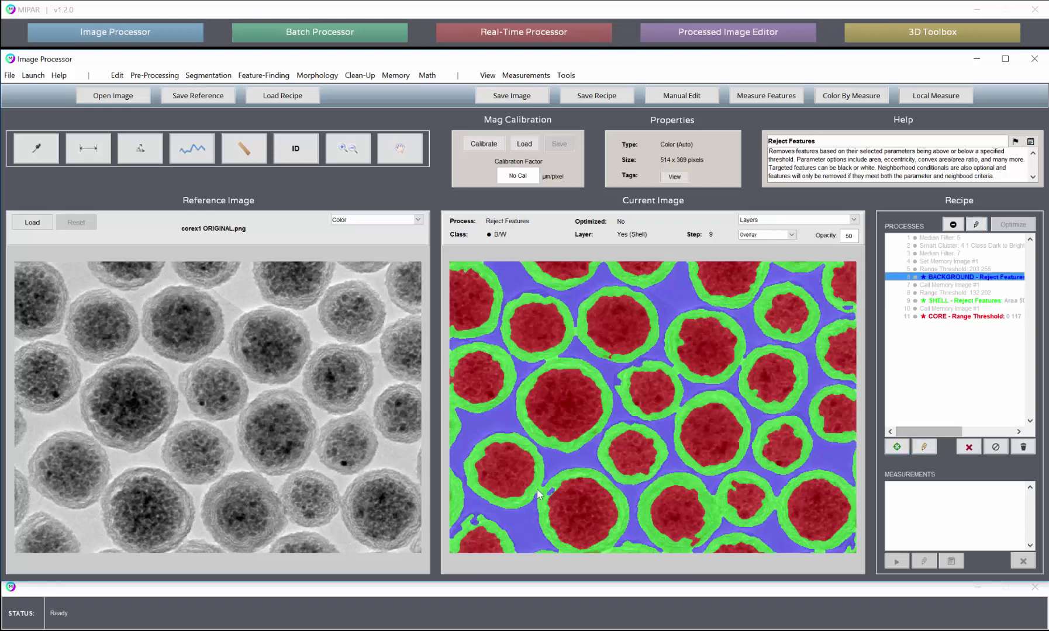
{"action": "left_click", "coordinate": [923, 447]}
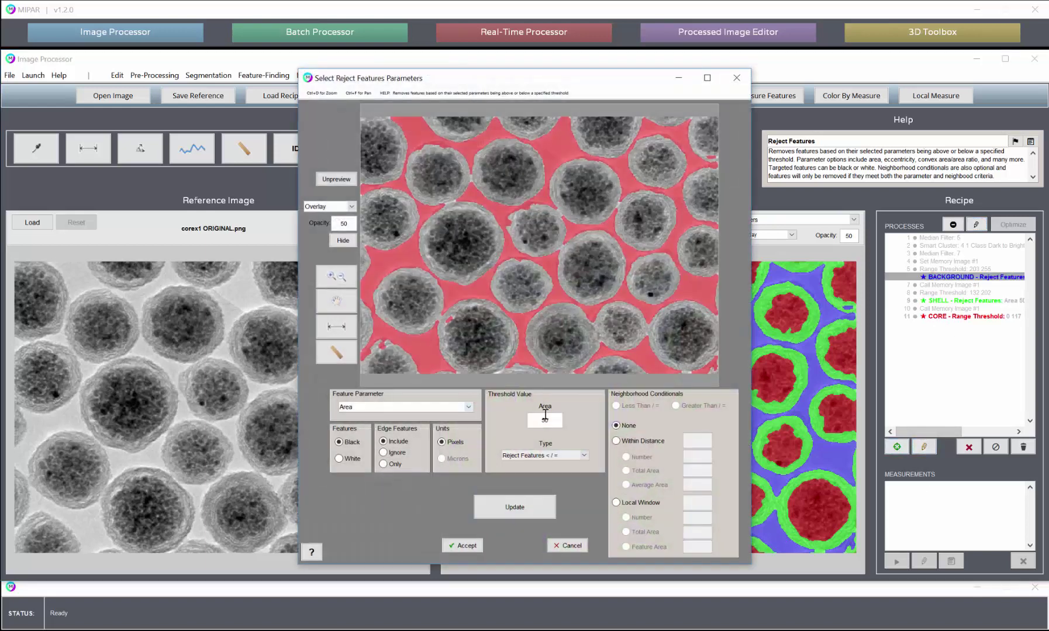
{"action": "double_click", "coordinate": [545, 419]}
{"action": "type", "text": "100"}
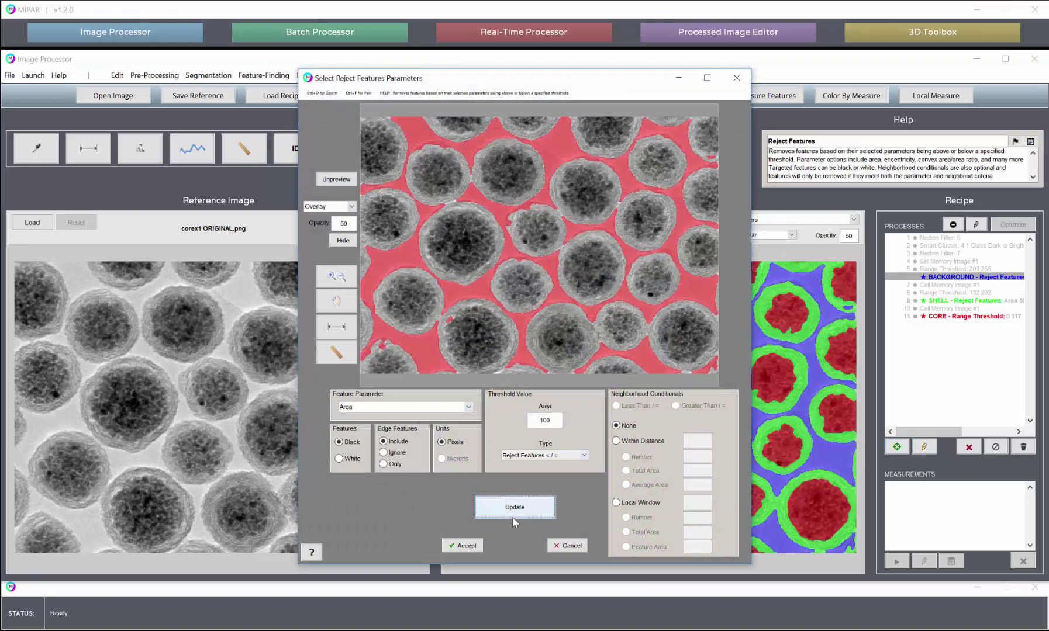
{"action": "left_click", "coordinate": [463, 546]}
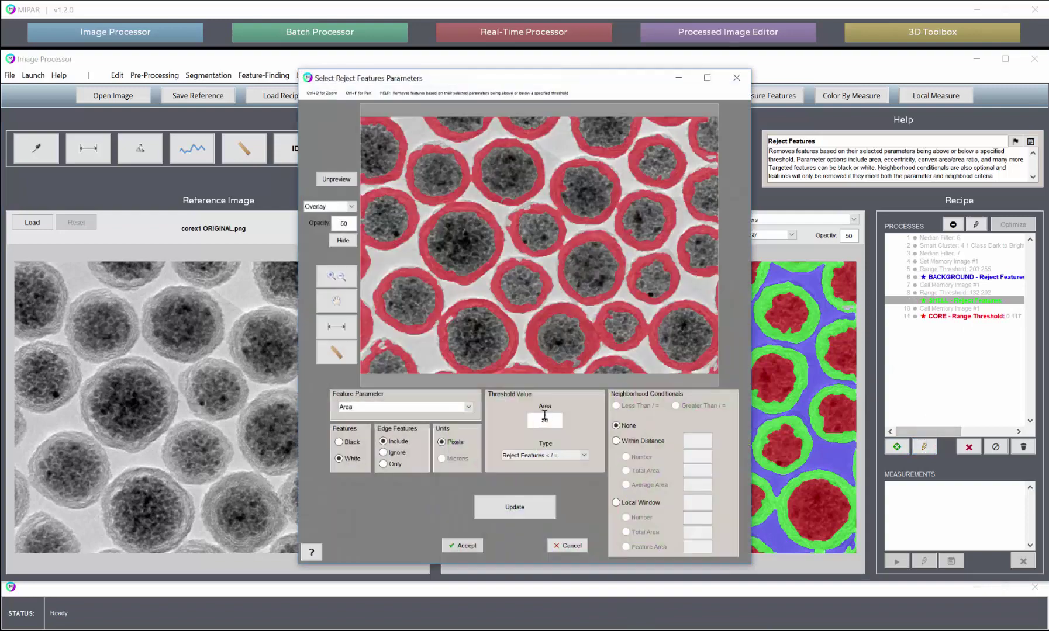
{"action": "left_click", "coordinate": [465, 547]}
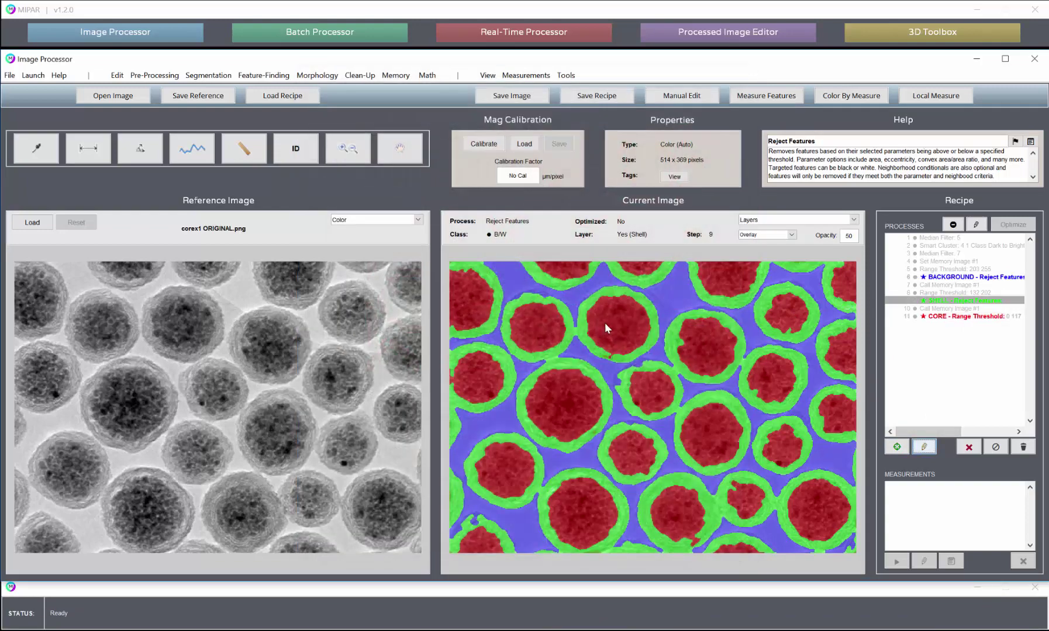